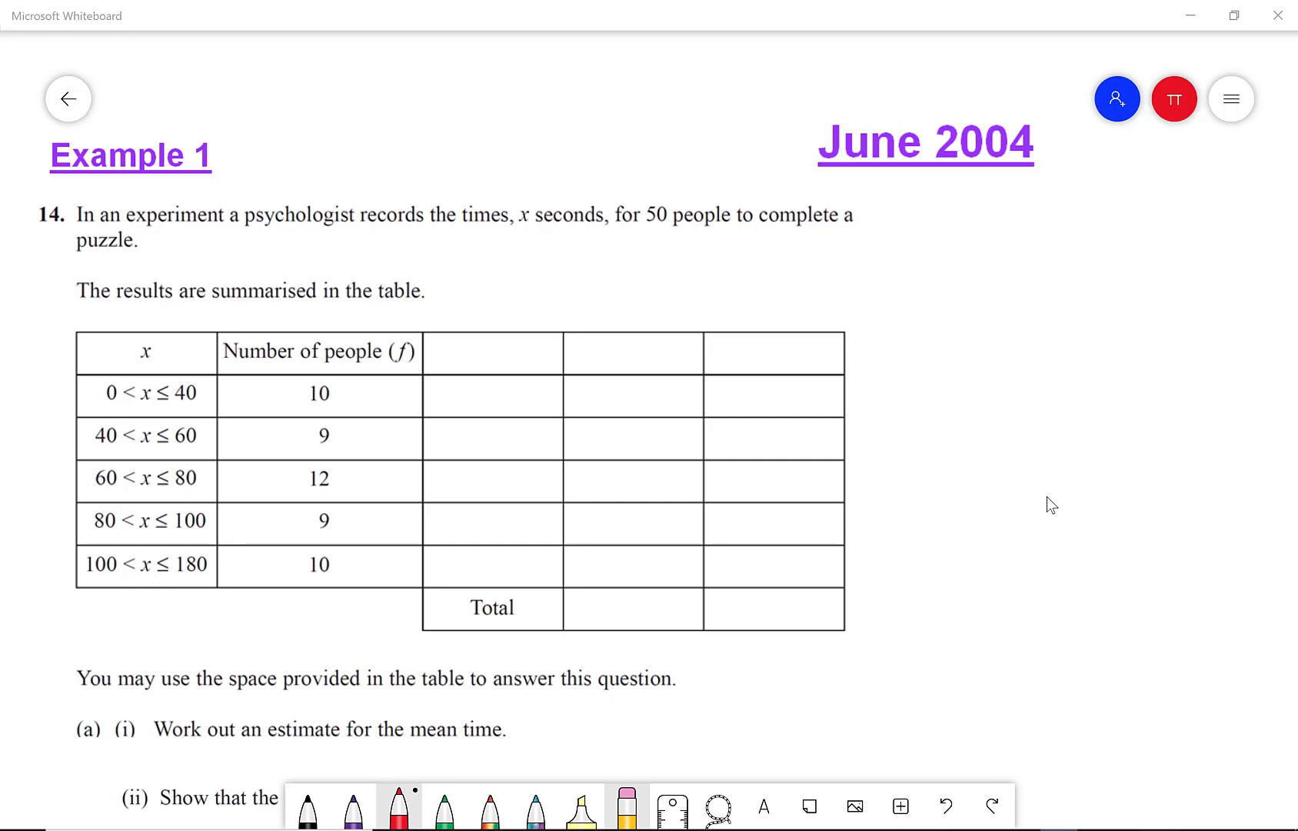
# Handwrite the heading "Midpoint" in the third column in red, with an x above it and an arrow from the x down to the heading
pyautogui.moveTo(440, 370)
pyautogui.mouseDown()
pyautogui.moveTo(457, 343)
pyautogui.moveTo(473, 362)
pyautogui.mouseUp()
pyautogui.moveTo(490, 356); pyautogui.dragTo(500, 368)
pyautogui.moveTo(507, 355)
pyautogui.mouseDown()
pyautogui.moveTo(494, 383)
pyautogui.moveTo(523, 356)
pyautogui.moveTo(548, 360)
pyautogui.moveTo(548, 373)
pyautogui.mouseUp()
pyautogui.moveTo(541, 354); pyautogui.dragTo(576, 344)
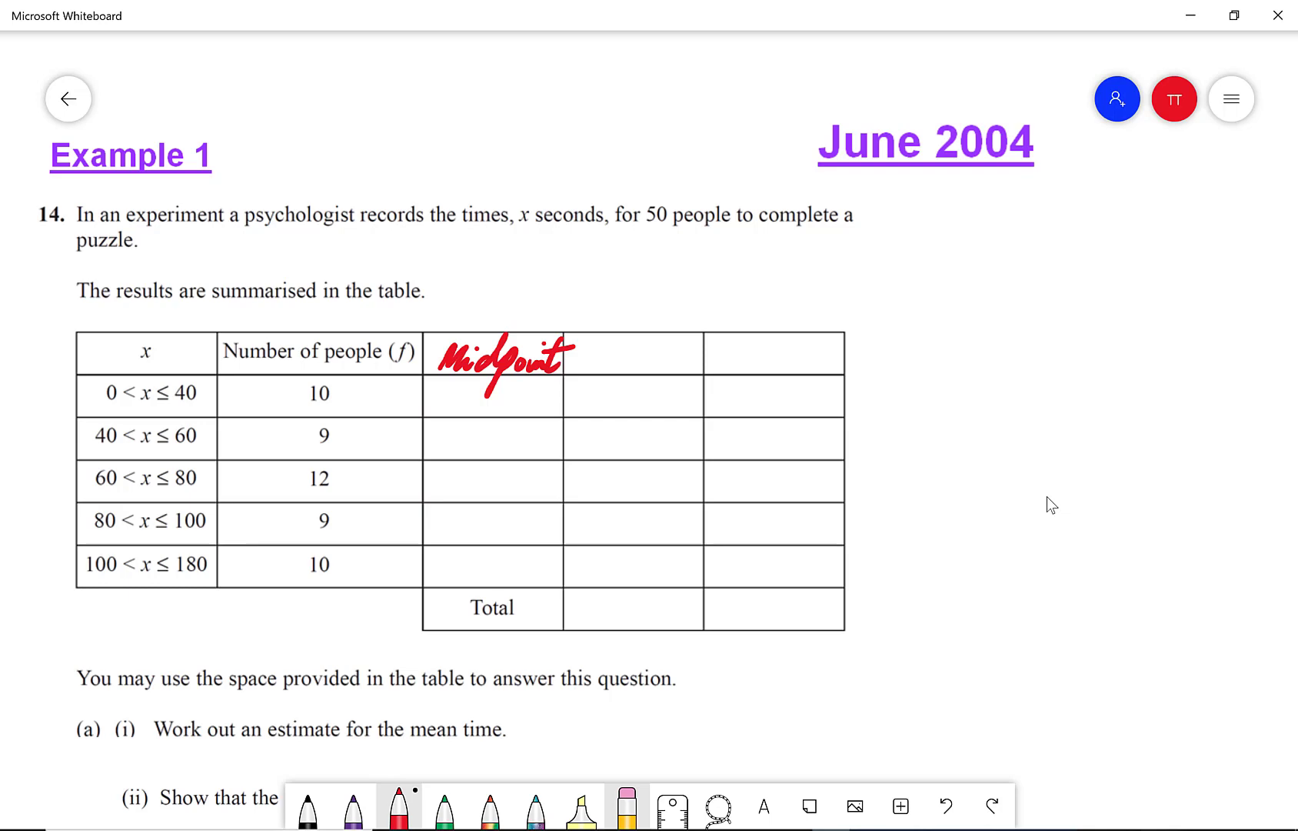
pyautogui.moveTo(520, 281); pyautogui.dragTo(519, 331)
pyautogui.moveTo(533, 315); pyautogui.dragTo(520, 330)
pyautogui.moveTo(515, 260)
pyautogui.mouseDown()
pyautogui.moveTo(526, 270)
pyautogui.moveTo(510, 273)
pyautogui.mouseUp()
# Handwrite the midpoints 20, 50, 70 and 90 in the Midpoint column for the first four class intervals
pyautogui.moveTo(466, 391)
pyautogui.mouseDown()
pyautogui.moveTo(485, 394)
pyautogui.moveTo(489, 415)
pyautogui.mouseUp()
pyautogui.moveTo(513, 392); pyautogui.dragTo(516, 393)
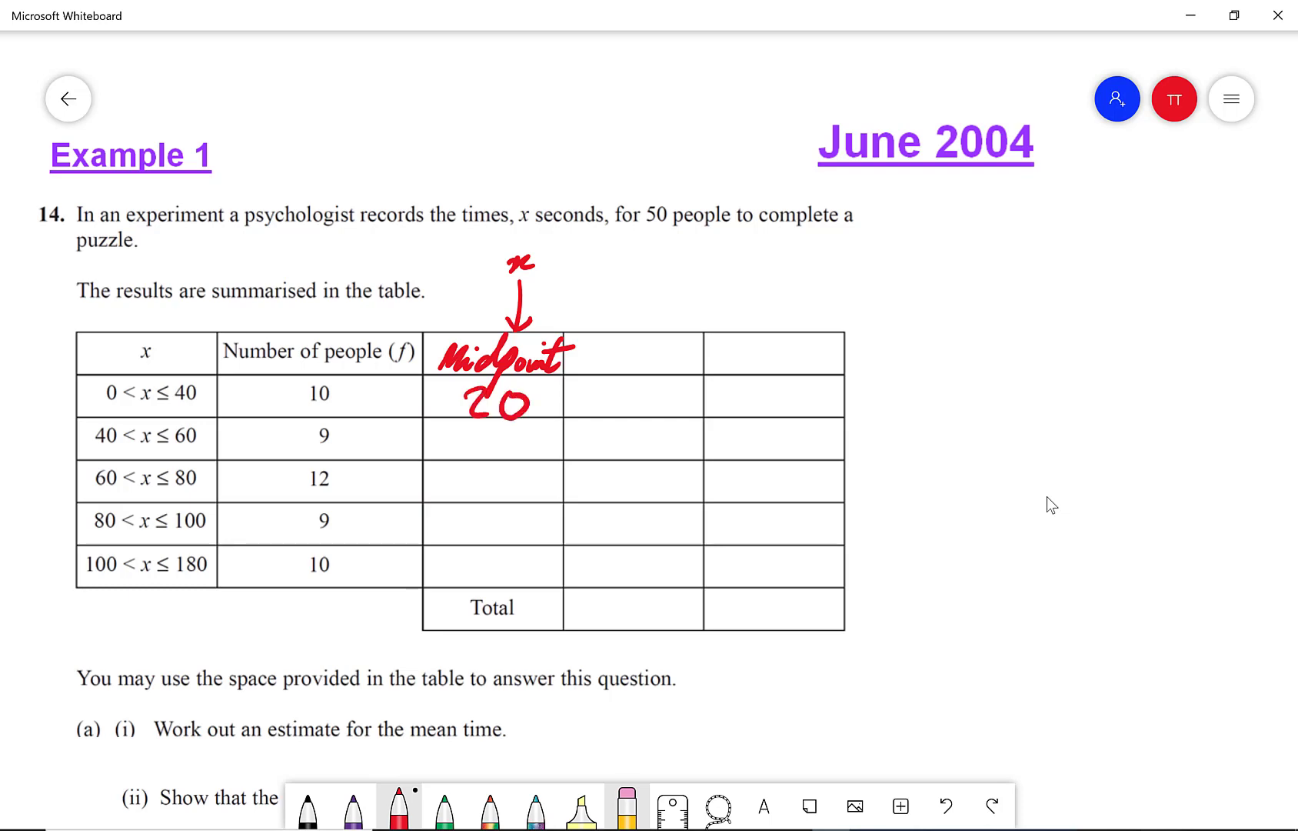
pyautogui.moveTo(484, 427)
pyautogui.mouseDown()
pyautogui.moveTo(467, 430)
pyautogui.moveTo(463, 454)
pyautogui.moveTo(528, 435)
pyautogui.mouseUp()
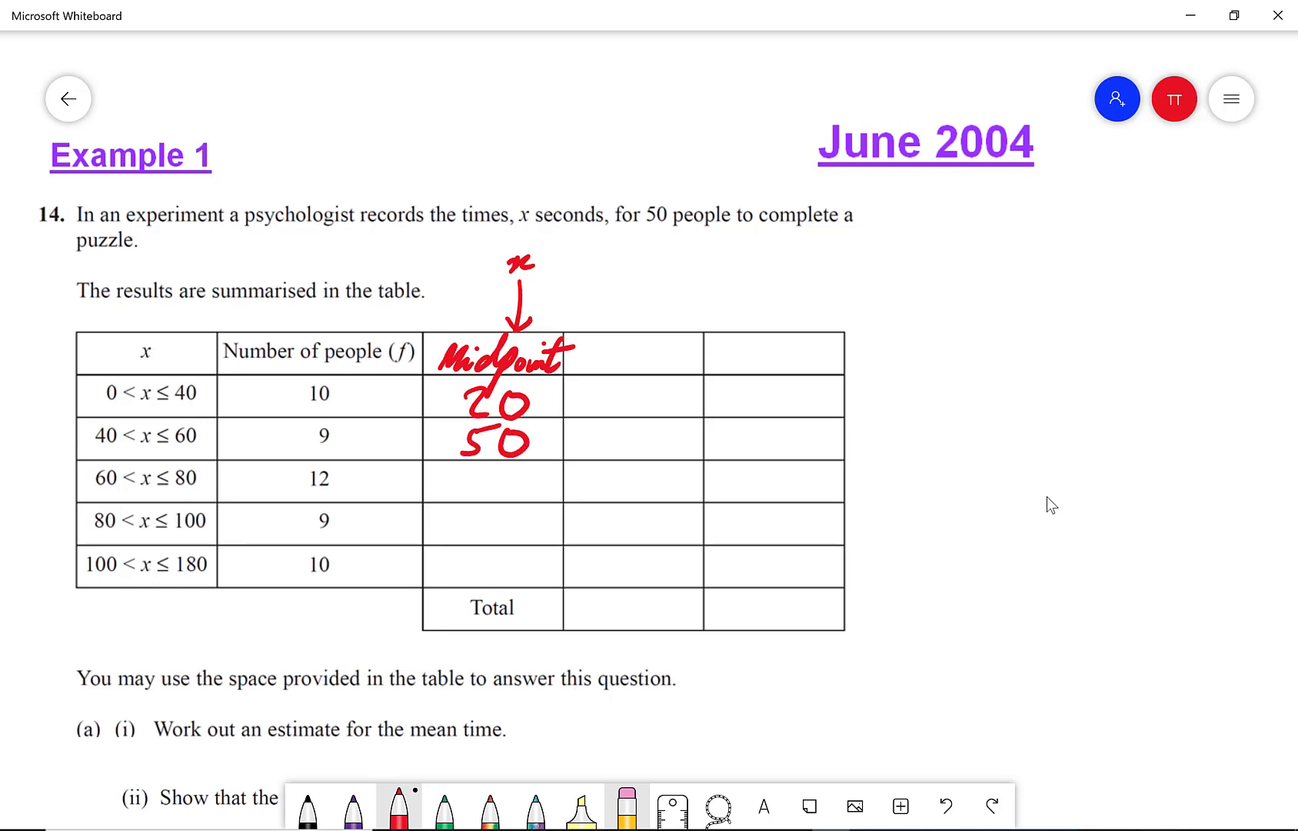
pyautogui.moveTo(463, 473)
pyautogui.mouseDown()
pyautogui.moveTo(486, 468)
pyautogui.moveTo(476, 500)
pyautogui.mouseUp()
pyautogui.moveTo(463, 485)
pyautogui.mouseDown()
pyautogui.moveTo(507, 471)
pyautogui.moveTo(476, 542)
pyautogui.moveTo(516, 510)
pyautogui.mouseUp()
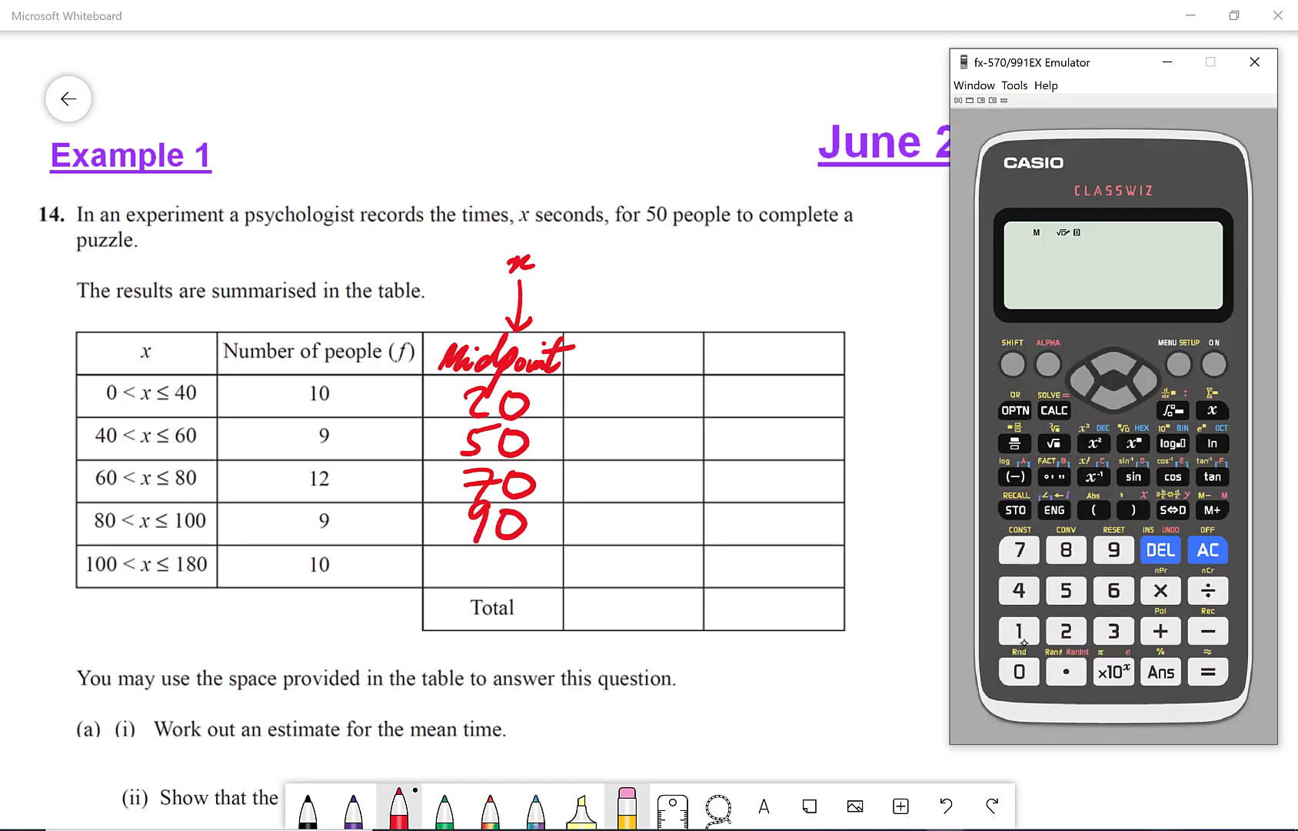
# Calculate 100+180 divided by 2 in the fx-570/991EX Emulator and handwrite 140 as the midpoint of the 100 < x ≤ 180 row
pyautogui.click(1027, 634)
pyautogui.click(1019, 672)
pyautogui.click(1019, 672)
pyautogui.click(1160, 631)
pyautogui.click(1019, 631)
pyautogui.click(1066, 550)
pyautogui.click(1020, 672)
pyautogui.click(1208, 672)
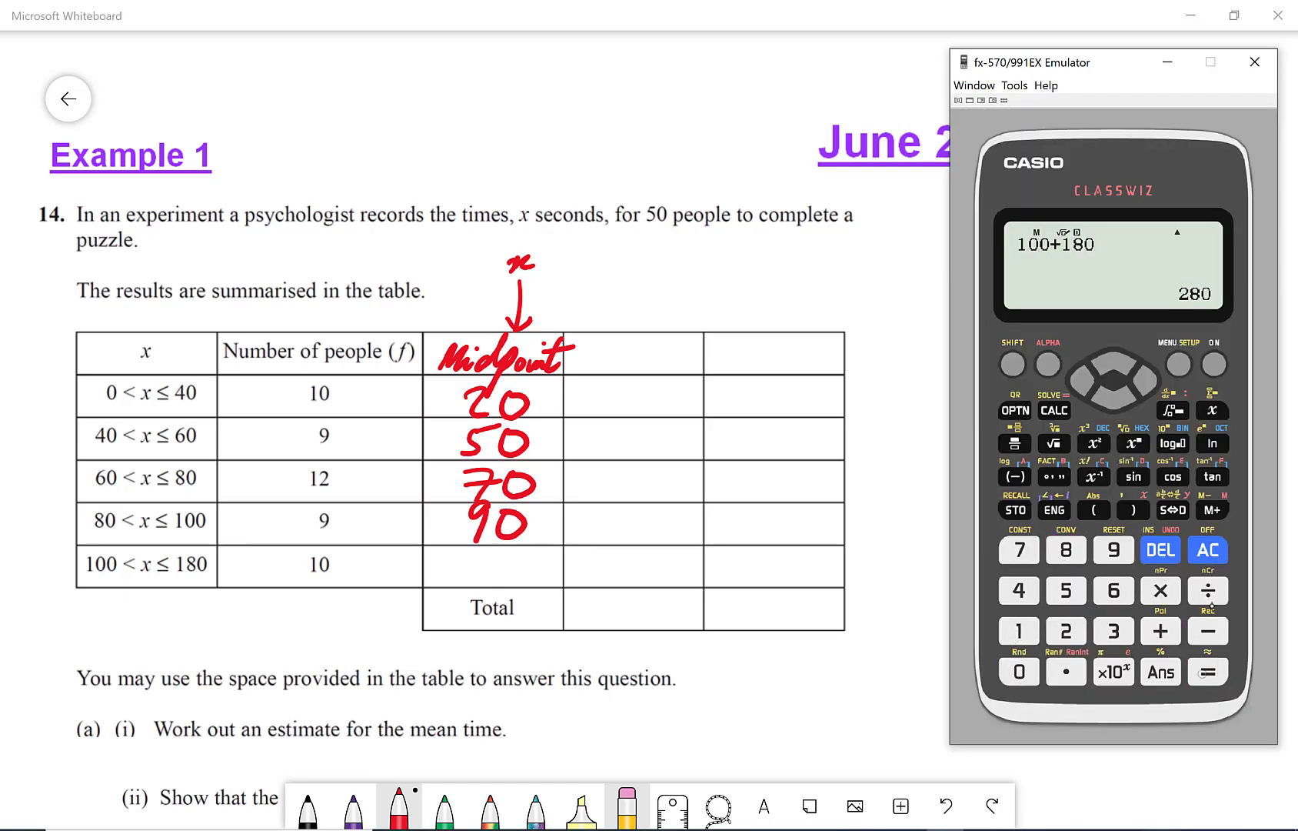
pyautogui.click(1208, 590)
pyautogui.click(1066, 630)
pyautogui.click(1208, 671)
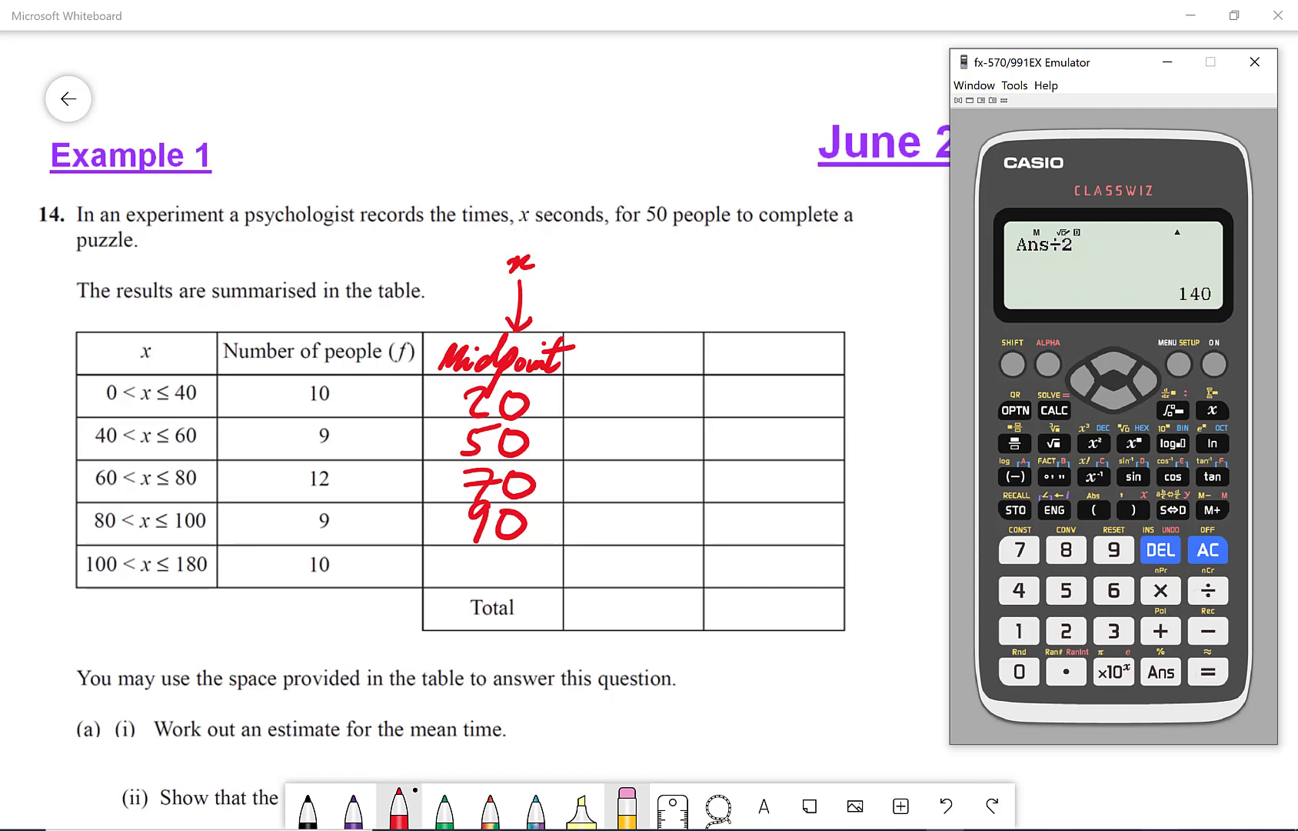
pyautogui.moveTo(460, 556)
pyautogui.mouseDown()
pyautogui.moveTo(454, 587)
pyautogui.moveTo(500, 568)
pyautogui.moveTo(478, 589)
pyautogui.moveTo(530, 558)
pyautogui.mouseUp()
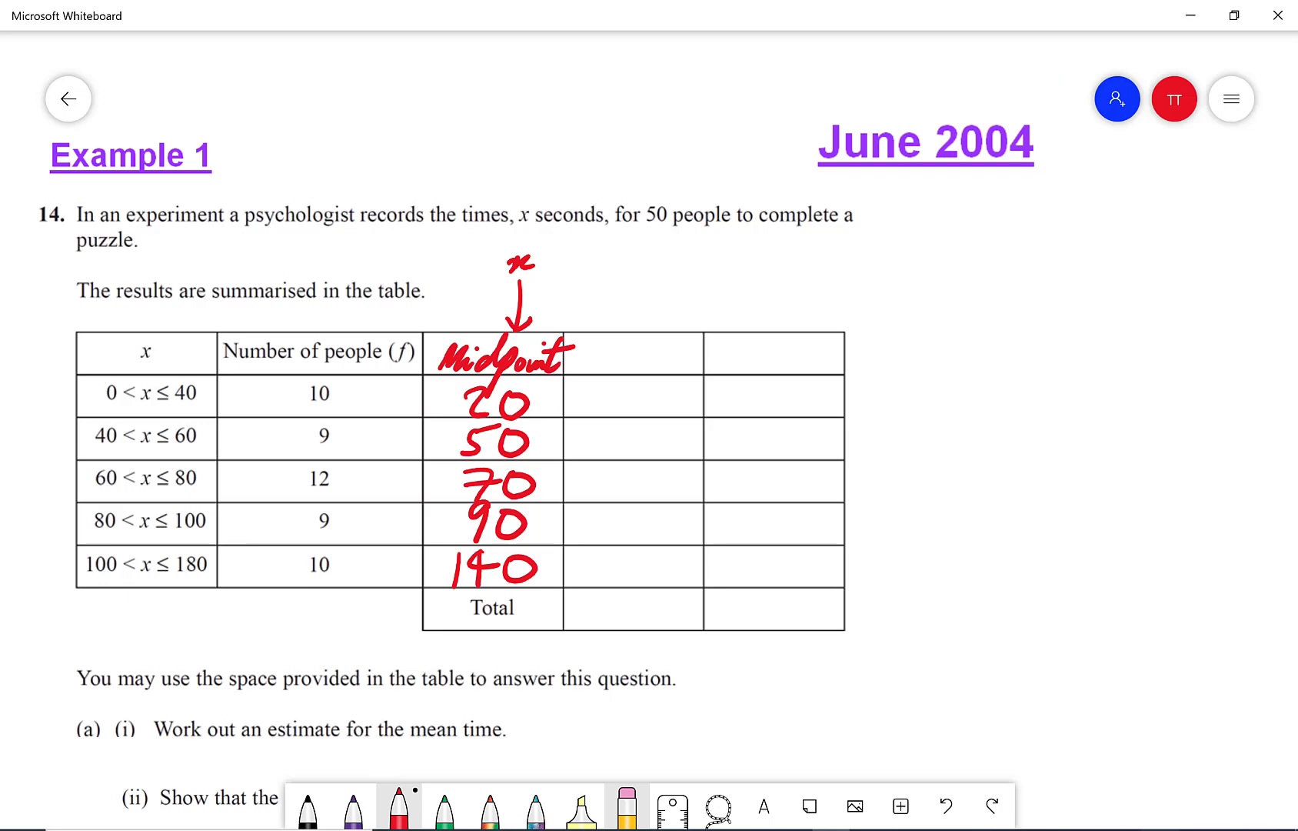
# Handwrite the heading "fx" in the fourth column, with 200 and 450 below it for the first two rows
pyautogui.moveTo(635, 335)
pyautogui.mouseDown()
pyautogui.moveTo(604, 386)
pyautogui.moveTo(683, 346)
pyautogui.moveTo(686, 364)
pyautogui.mouseUp()
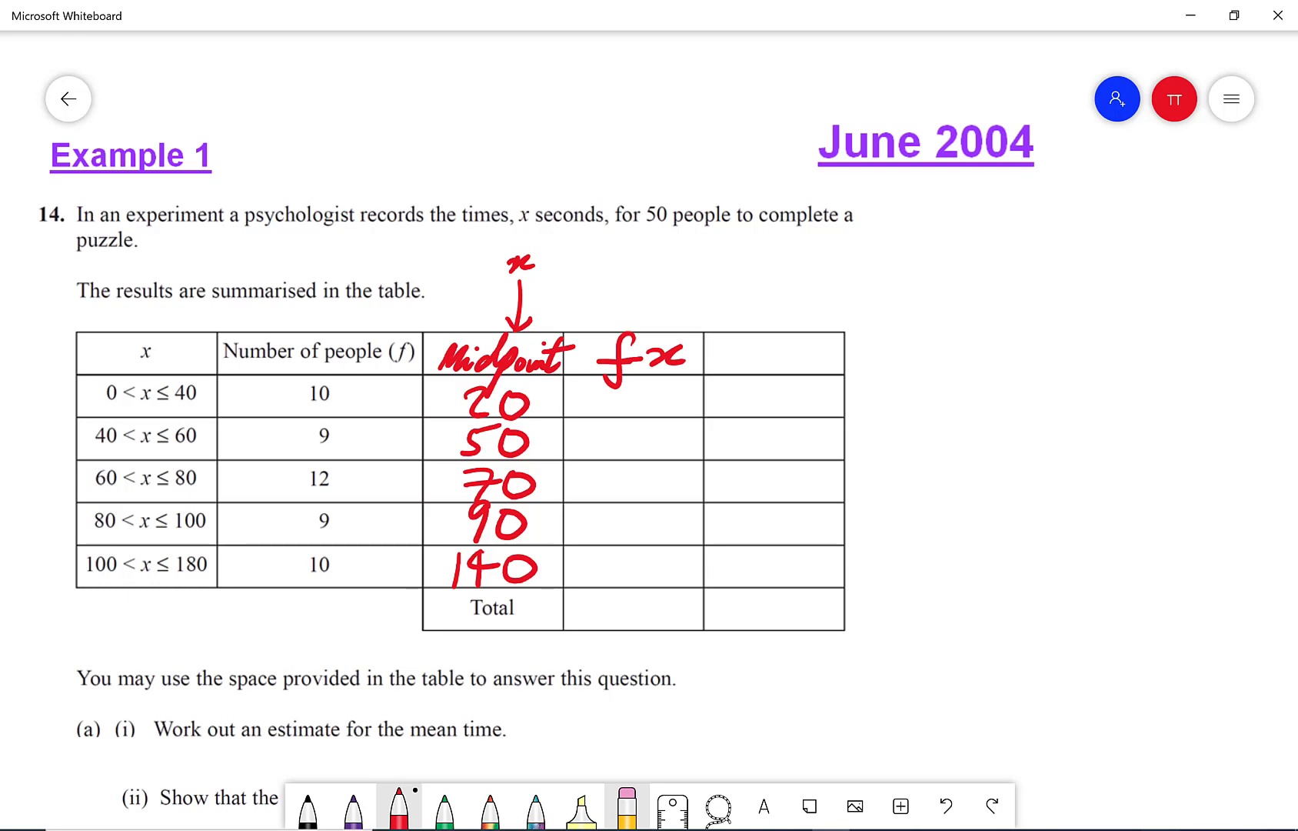
pyautogui.moveTo(586, 396)
pyautogui.mouseDown()
pyautogui.moveTo(594, 415)
pyautogui.moveTo(618, 417)
pyautogui.moveTo(671, 389)
pyautogui.mouseUp()
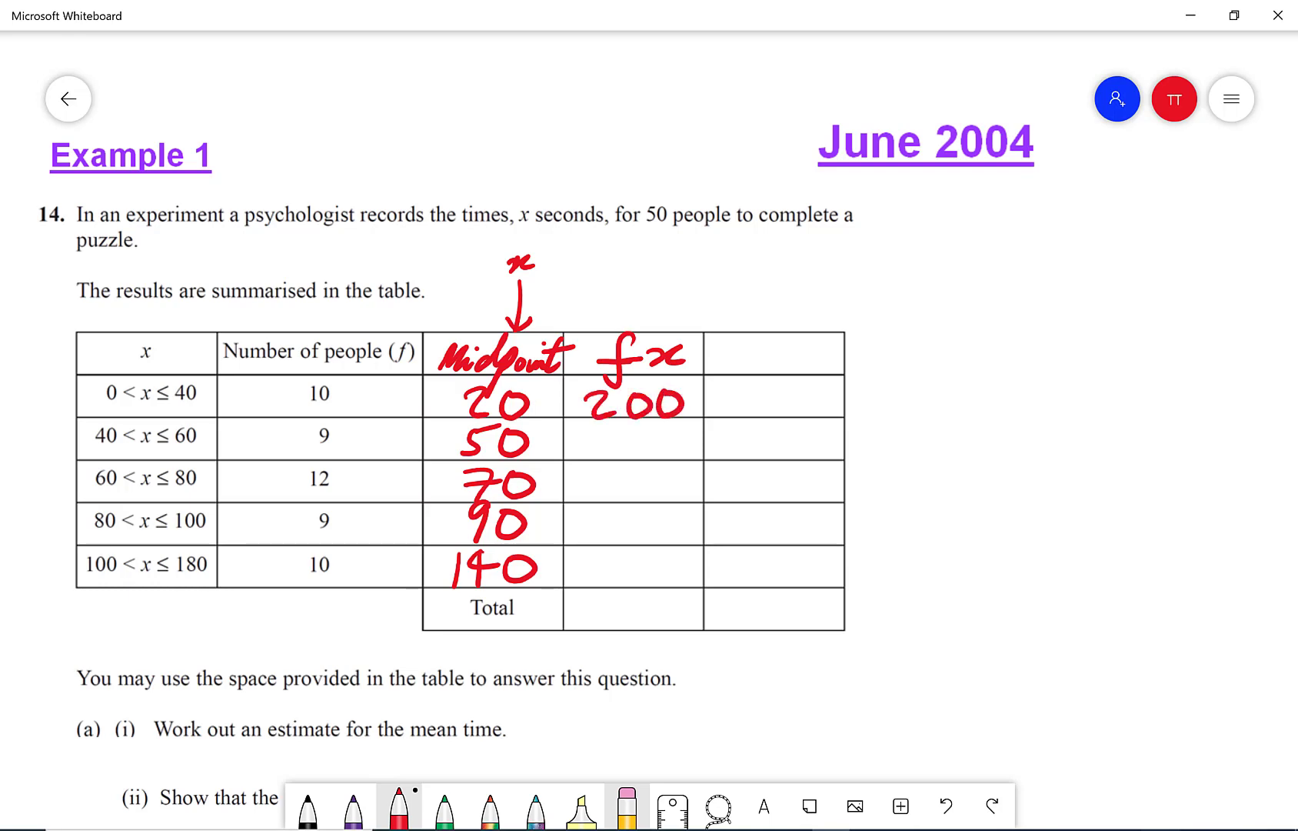
pyautogui.moveTo(603, 424)
pyautogui.mouseDown()
pyautogui.moveTo(620, 441)
pyautogui.moveTo(590, 467)
pyautogui.mouseUp()
pyautogui.moveTo(627, 433)
pyautogui.mouseDown()
pyautogui.moveTo(658, 423)
pyautogui.moveTo(614, 457)
pyautogui.moveTo(658, 436)
pyautogui.mouseUp()
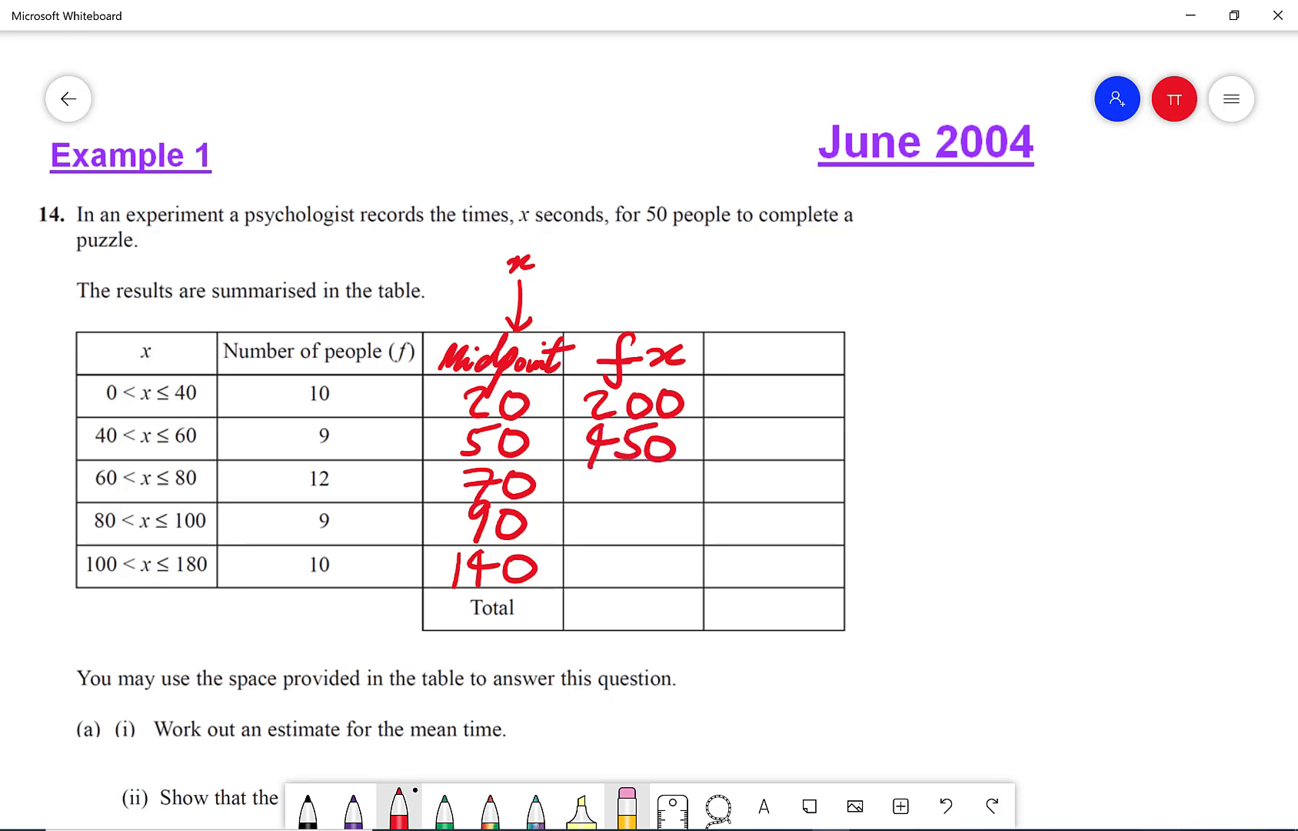
# Calculate 70×12 in the calculator emulator
pyautogui.click(986, 829)
pyautogui.click(1208, 549)
pyautogui.click(1019, 550)
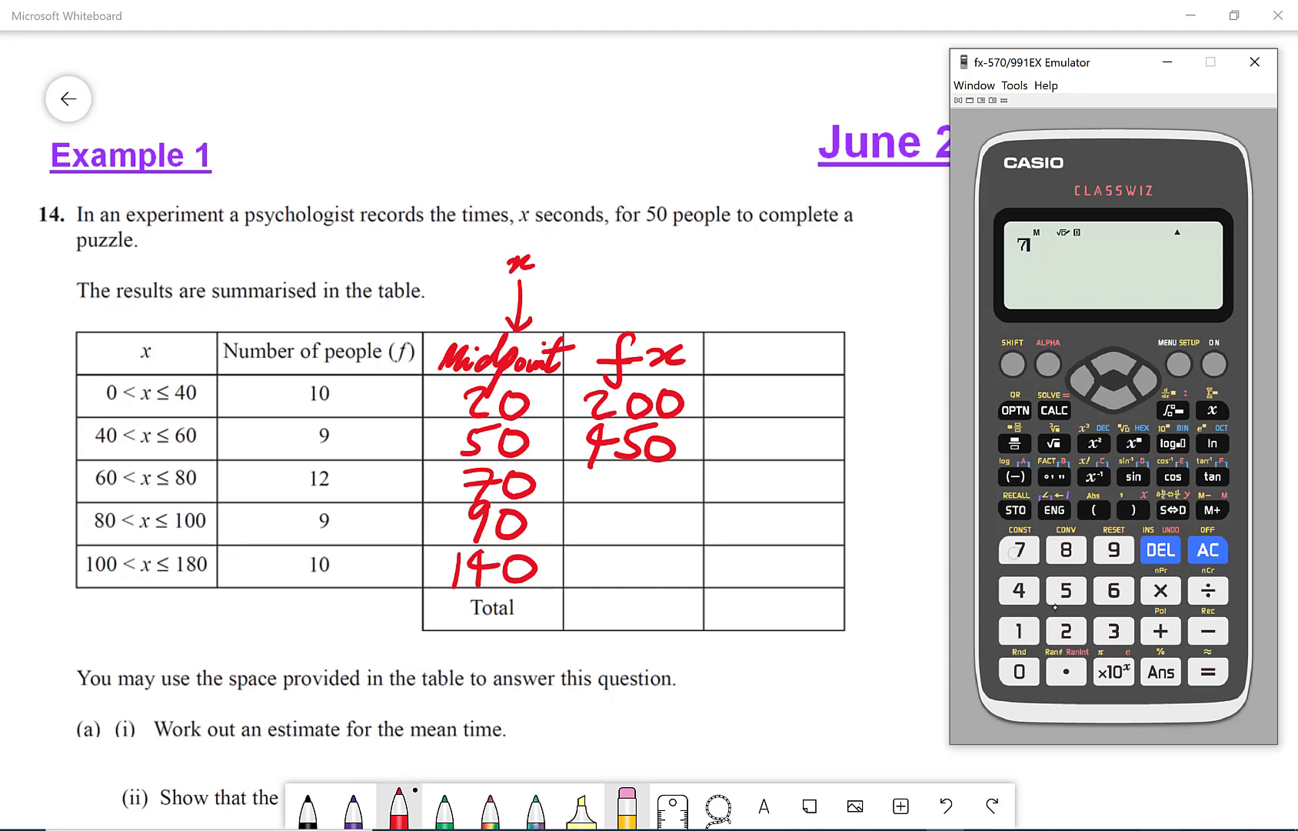
pyautogui.click(1020, 671)
pyautogui.click(1160, 590)
pyautogui.click(1019, 631)
pyautogui.click(1066, 631)
pyautogui.click(1209, 671)
# Handwrite 840, 810 and 1400 in the fx column for the last three class intervals
pyautogui.moveTo(614, 469)
pyautogui.mouseDown()
pyautogui.moveTo(597, 499)
pyautogui.moveTo(615, 469)
pyautogui.mouseUp()
pyautogui.moveTo(633, 465)
pyautogui.mouseDown()
pyautogui.moveTo(620, 477)
pyautogui.moveTo(654, 475)
pyautogui.mouseUp()
pyautogui.moveTo(635, 464)
pyautogui.mouseDown()
pyautogui.moveTo(628, 506)
pyautogui.moveTo(661, 470)
pyautogui.mouseUp()
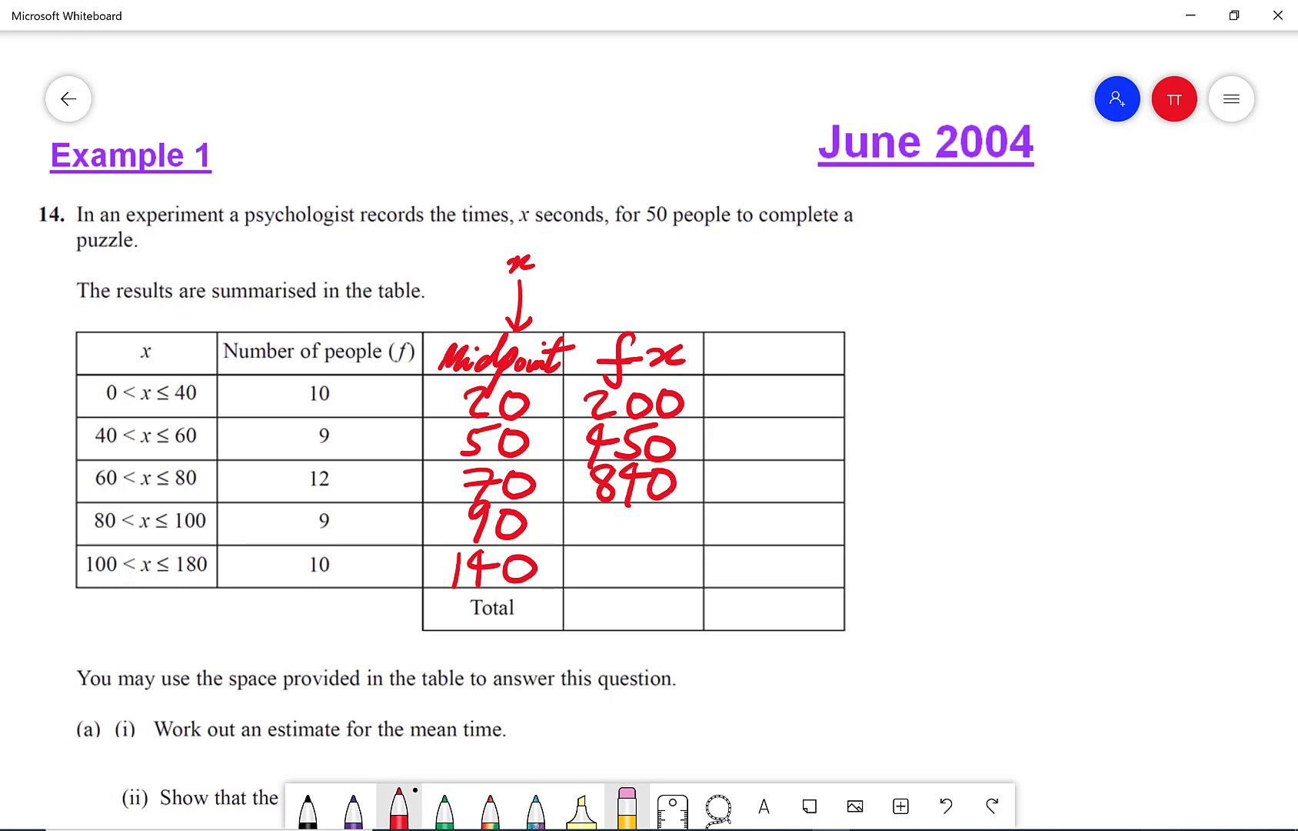
pyautogui.moveTo(610, 513)
pyautogui.mouseDown()
pyautogui.moveTo(621, 547)
pyautogui.moveTo(653, 518)
pyautogui.moveTo(587, 589)
pyautogui.mouseUp()
pyautogui.moveTo(620, 553)
pyautogui.mouseDown()
pyautogui.moveTo(603, 570)
pyautogui.moveTo(638, 567)
pyautogui.mouseUp()
pyautogui.moveTo(620, 555)
pyautogui.mouseDown()
pyautogui.moveTo(608, 594)
pyautogui.moveTo(636, 563)
pyautogui.moveTo(666, 559)
pyautogui.mouseUp()
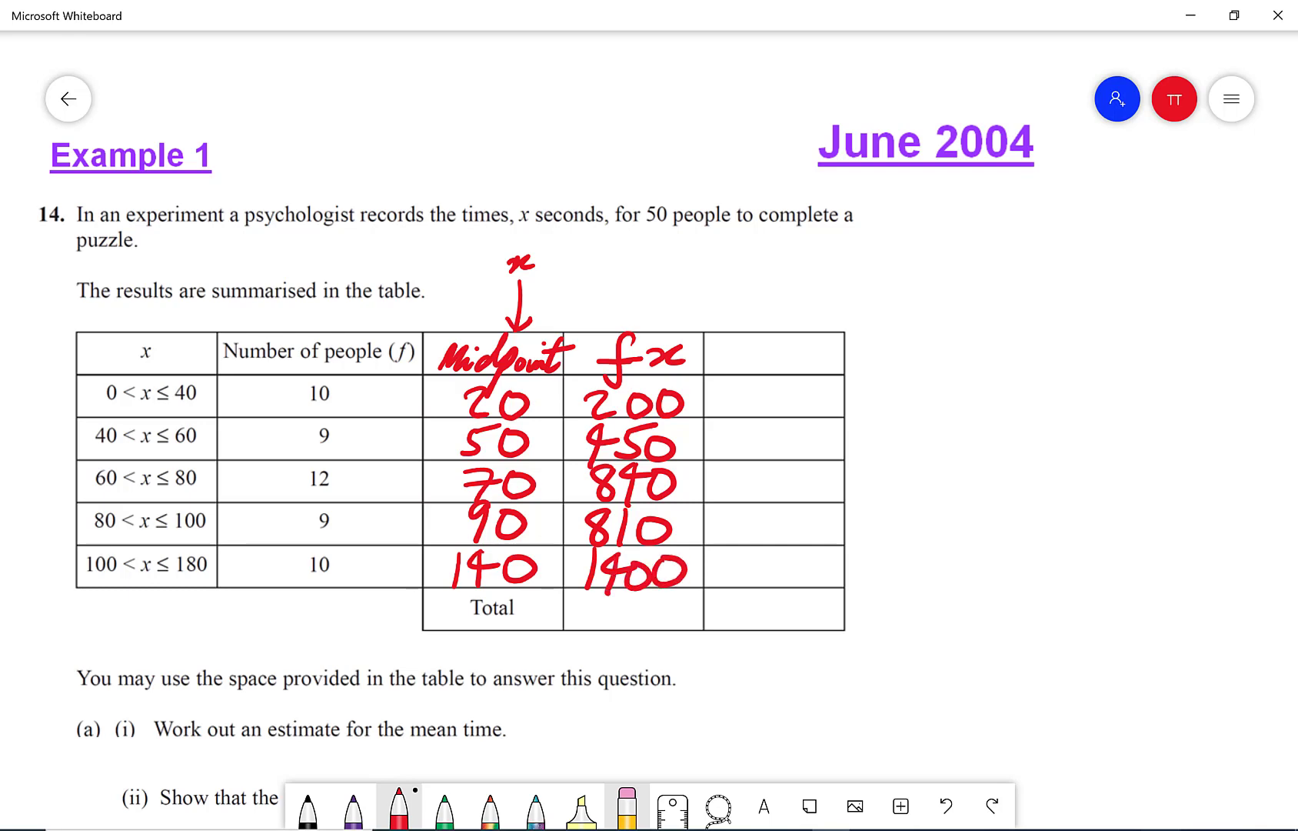
# Handwrite the heading "fx²" in the fifth column of the table
pyautogui.moveTo(764, 332)
pyautogui.mouseDown()
pyautogui.moveTo(724, 386)
pyautogui.moveTo(768, 358)
pyautogui.mouseUp()
pyautogui.moveTo(779, 350)
pyautogui.mouseDown()
pyautogui.moveTo(780, 366)
pyautogui.moveTo(804, 369)
pyautogui.mouseUp()
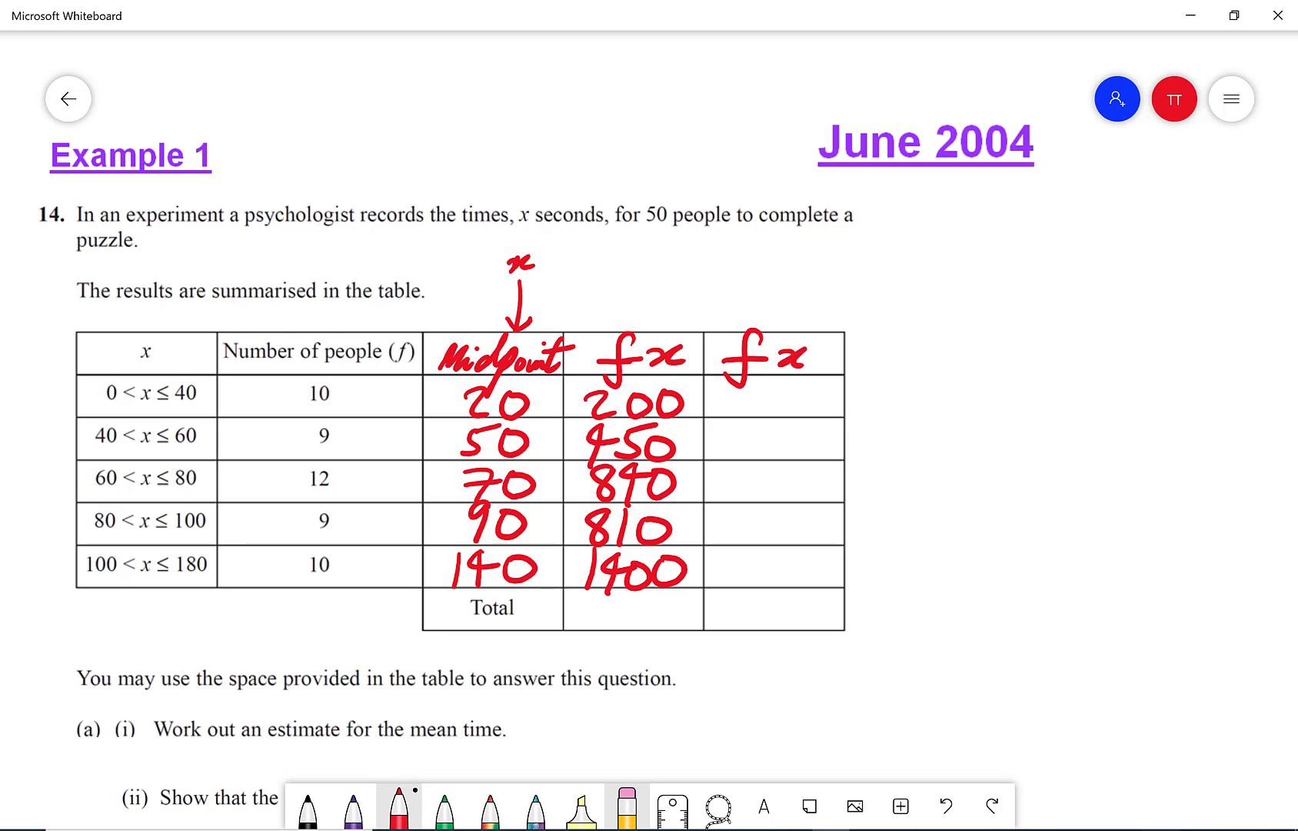
pyautogui.moveTo(810, 319); pyautogui.dragTo(843, 329)
# Calculate 20²×10 in the calculator emulator for the 0 < x ≤ 40 row
pyautogui.click(945, 830)
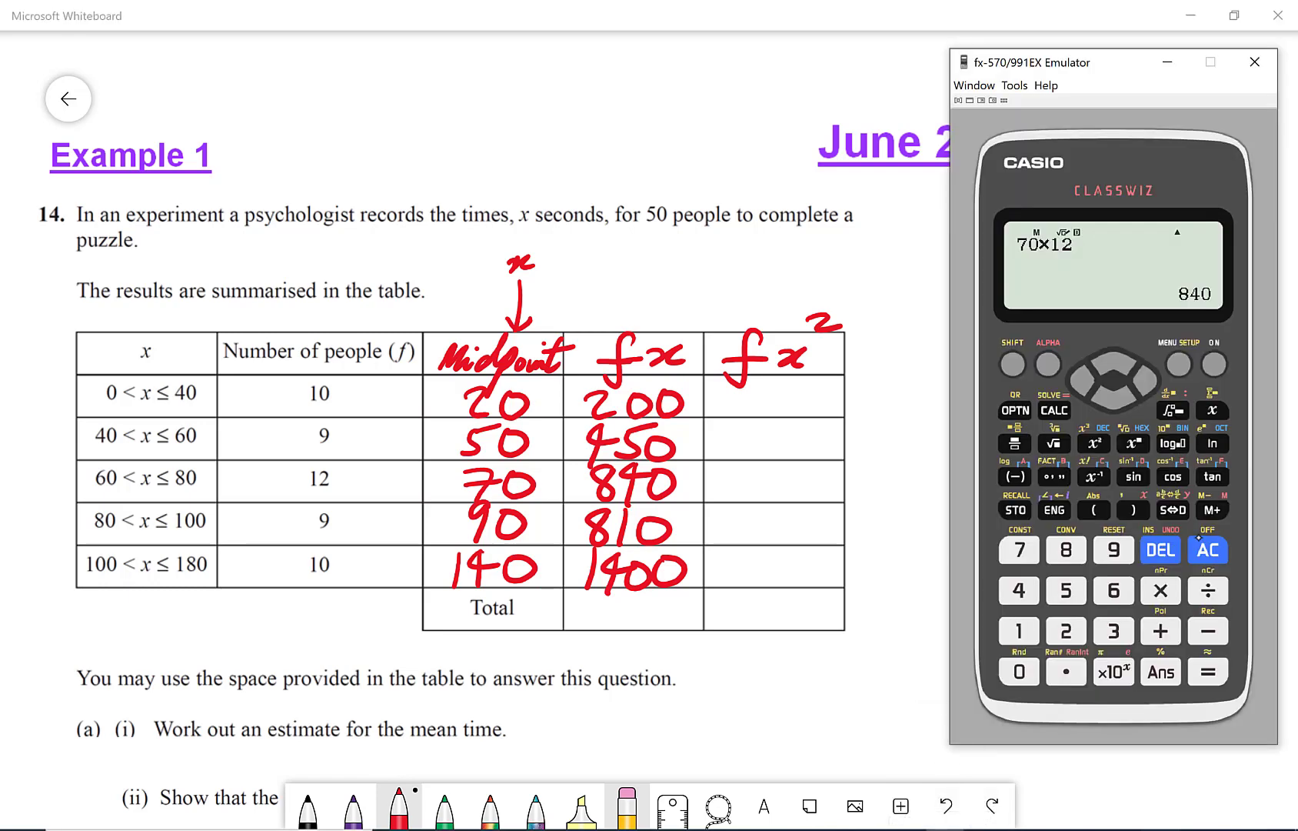
pyautogui.click(1208, 550)
pyautogui.click(1066, 631)
pyautogui.click(1019, 671)
pyautogui.click(1094, 443)
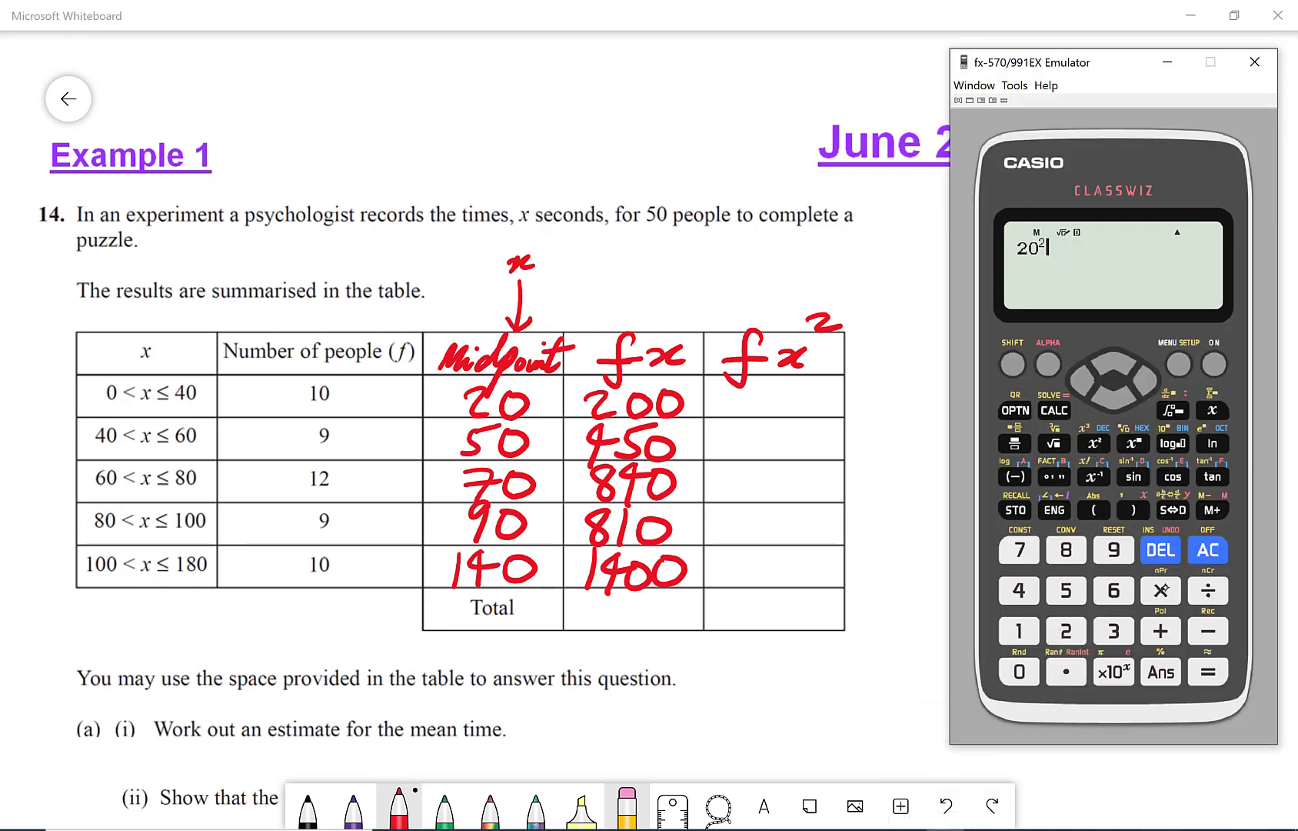
pyautogui.click(1160, 590)
pyautogui.click(1019, 630)
pyautogui.click(1019, 671)
pyautogui.click(1209, 671)
# Handwrite 4000 in the fx² column of the 0 < x ≤ 40 row
pyautogui.moveTo(744, 385)
pyautogui.mouseDown()
pyautogui.moveTo(769, 397)
pyautogui.moveTo(742, 421)
pyautogui.mouseUp()
pyautogui.moveTo(777, 391)
pyautogui.mouseDown()
pyautogui.moveTo(781, 412)
pyautogui.moveTo(778, 392)
pyautogui.mouseUp()
pyautogui.moveTo(804, 390); pyautogui.dragTo(829, 389)
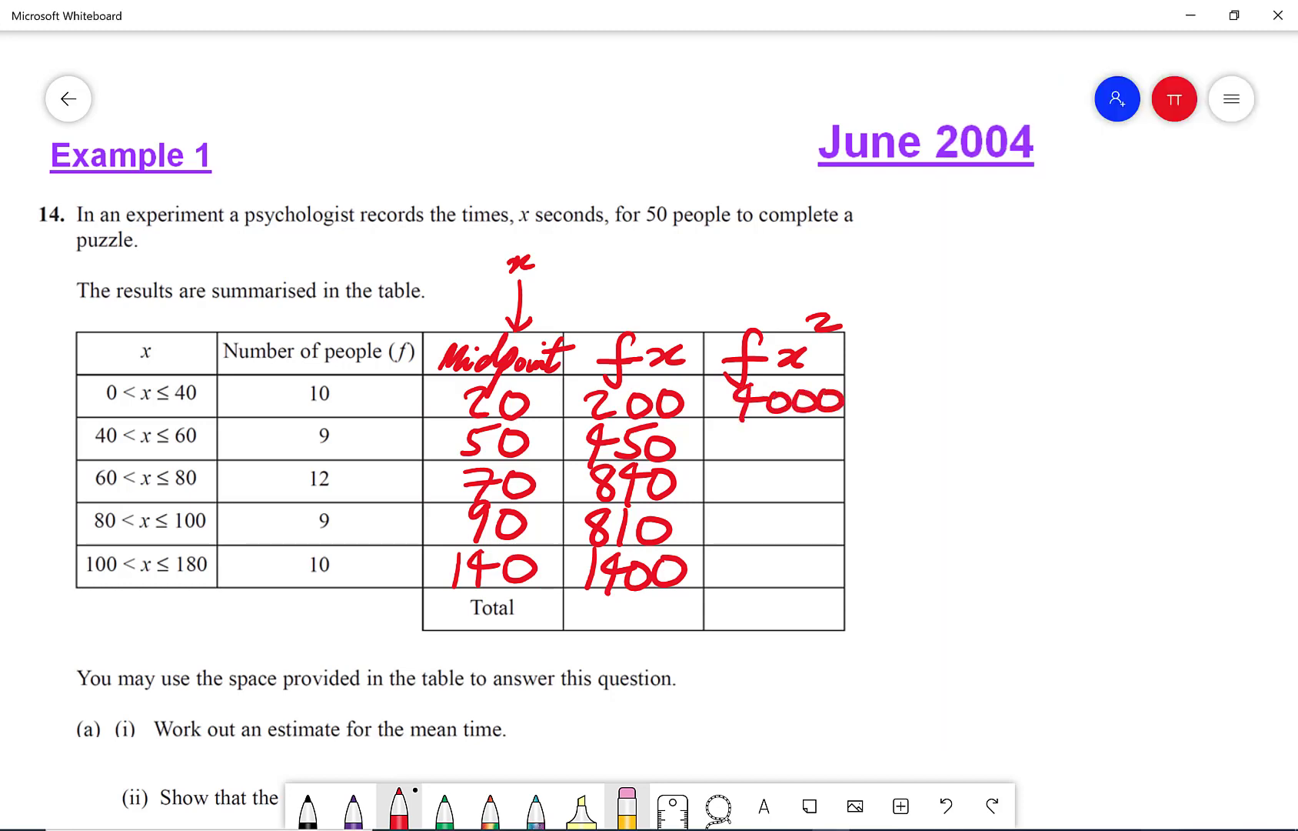
# Calculate 50²×9 in the calculator emulator for the 40 < x ≤ 60 row
pyautogui.click(945, 829)
pyautogui.click(1209, 550)
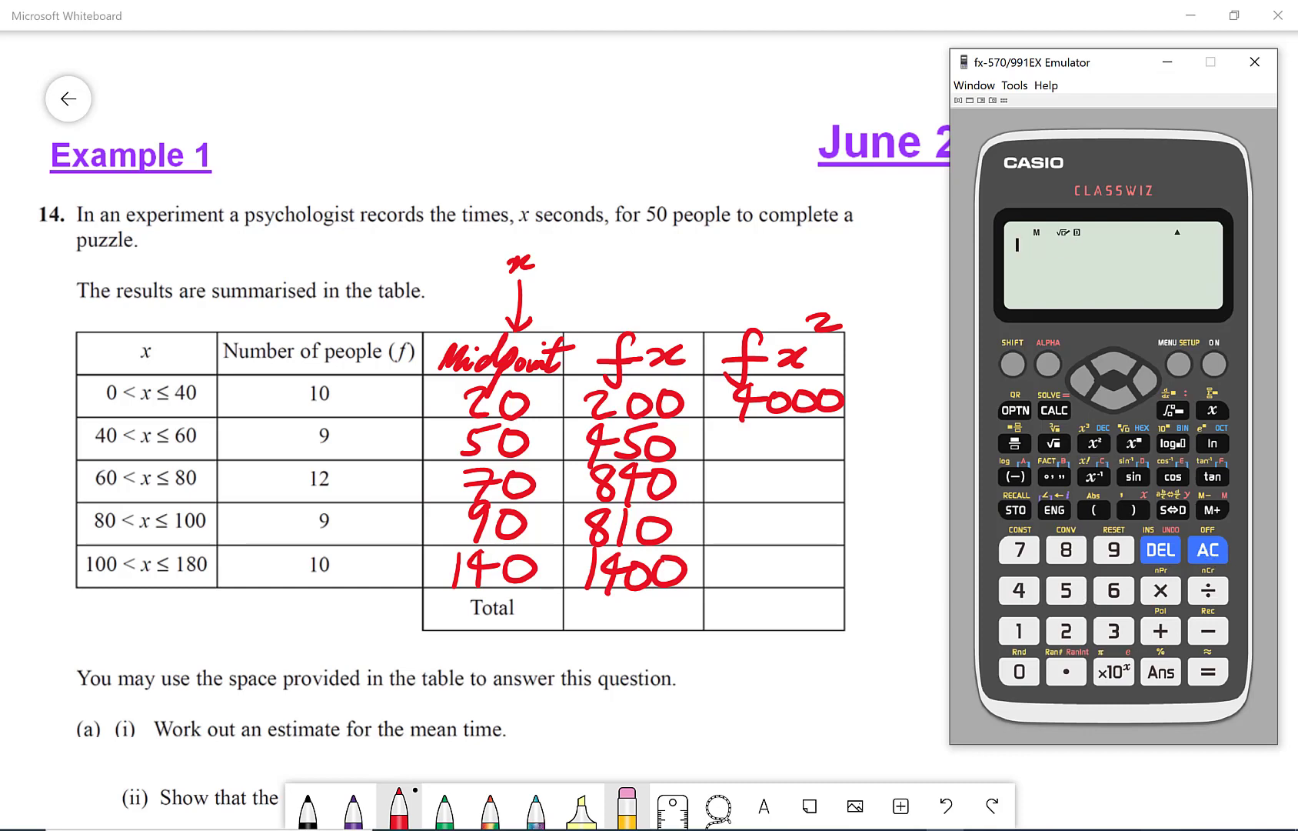
pyautogui.click(1066, 590)
pyautogui.click(1019, 672)
pyautogui.click(1093, 444)
pyautogui.click(1163, 594)
pyautogui.click(1114, 550)
pyautogui.click(1209, 673)
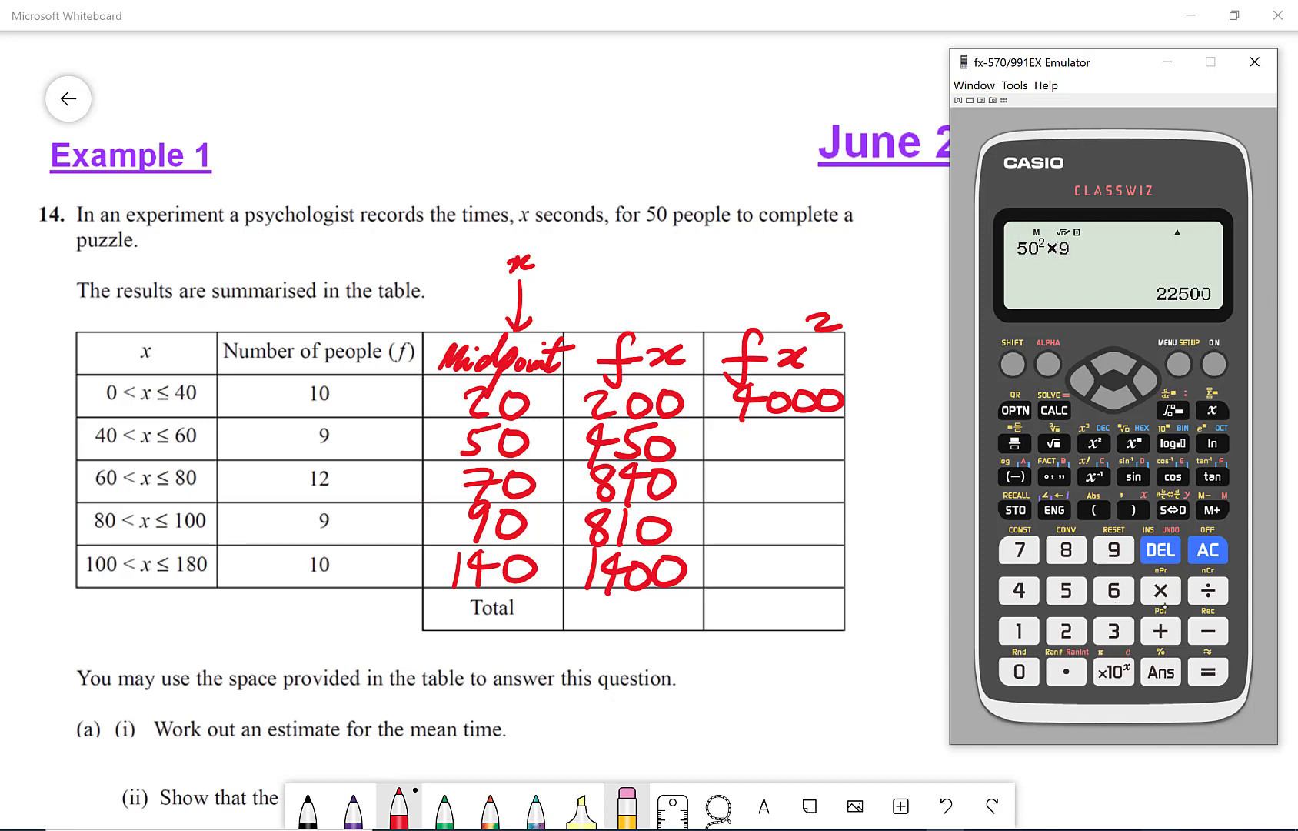
# Handwrite 22500 in the fx² column of the 40 < x ≤ 60 row
pyautogui.moveTo(729, 437); pyautogui.dragTo(751, 460)
pyautogui.moveTo(755, 437); pyautogui.dragTo(774, 458)
pyautogui.moveTo(816, 426)
pyautogui.mouseDown()
pyautogui.moveTo(783, 431)
pyautogui.moveTo(771, 458)
pyautogui.moveTo(810, 441)
pyautogui.mouseUp()
pyautogui.moveTo(829, 439)
pyautogui.mouseDown()
pyautogui.moveTo(826, 458)
pyautogui.moveTo(828, 439)
pyautogui.mouseUp()
# Calculate 70²×12 in the calculator emulator for the 60 < x ≤ 80 row
pyautogui.click(944, 829)
pyautogui.click(1198, 560)
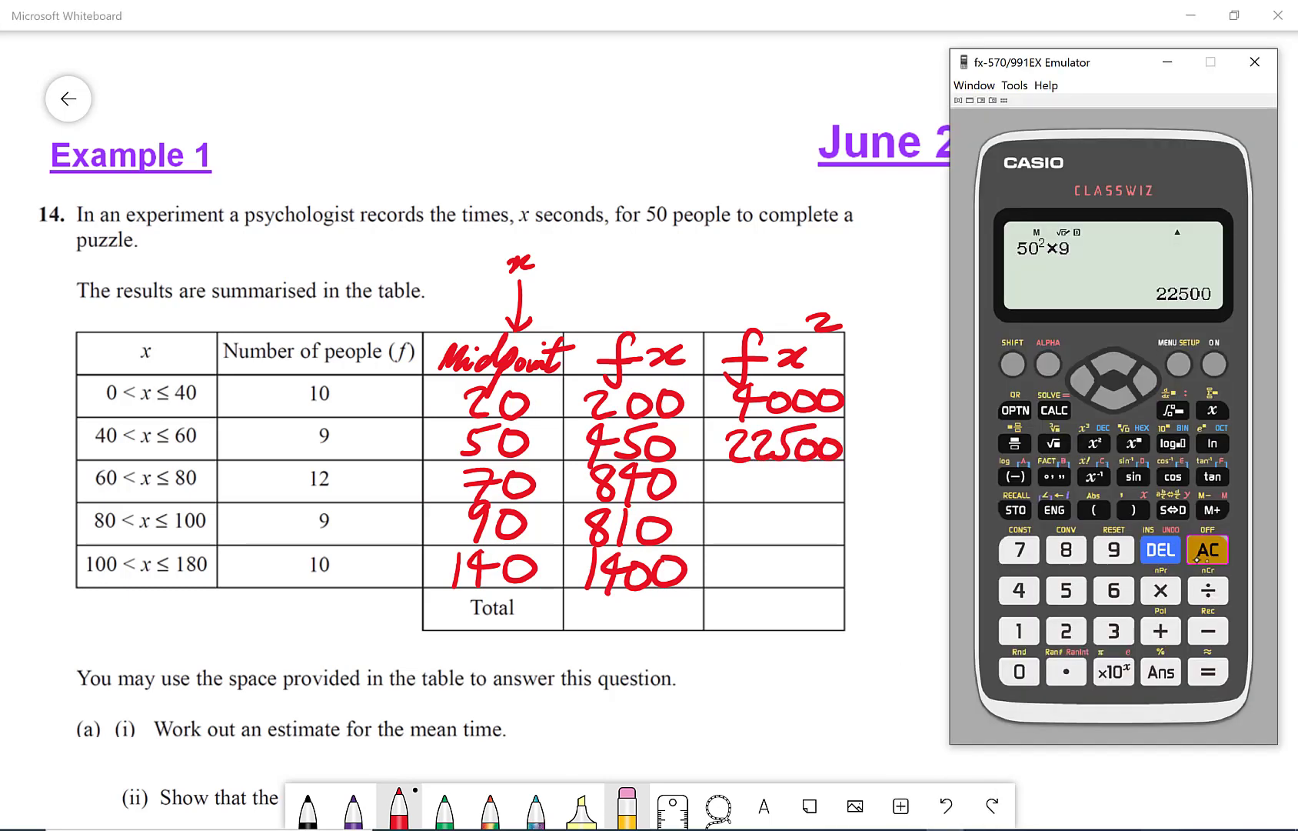
pyautogui.click(1197, 558)
pyautogui.click(1020, 550)
pyautogui.click(1020, 672)
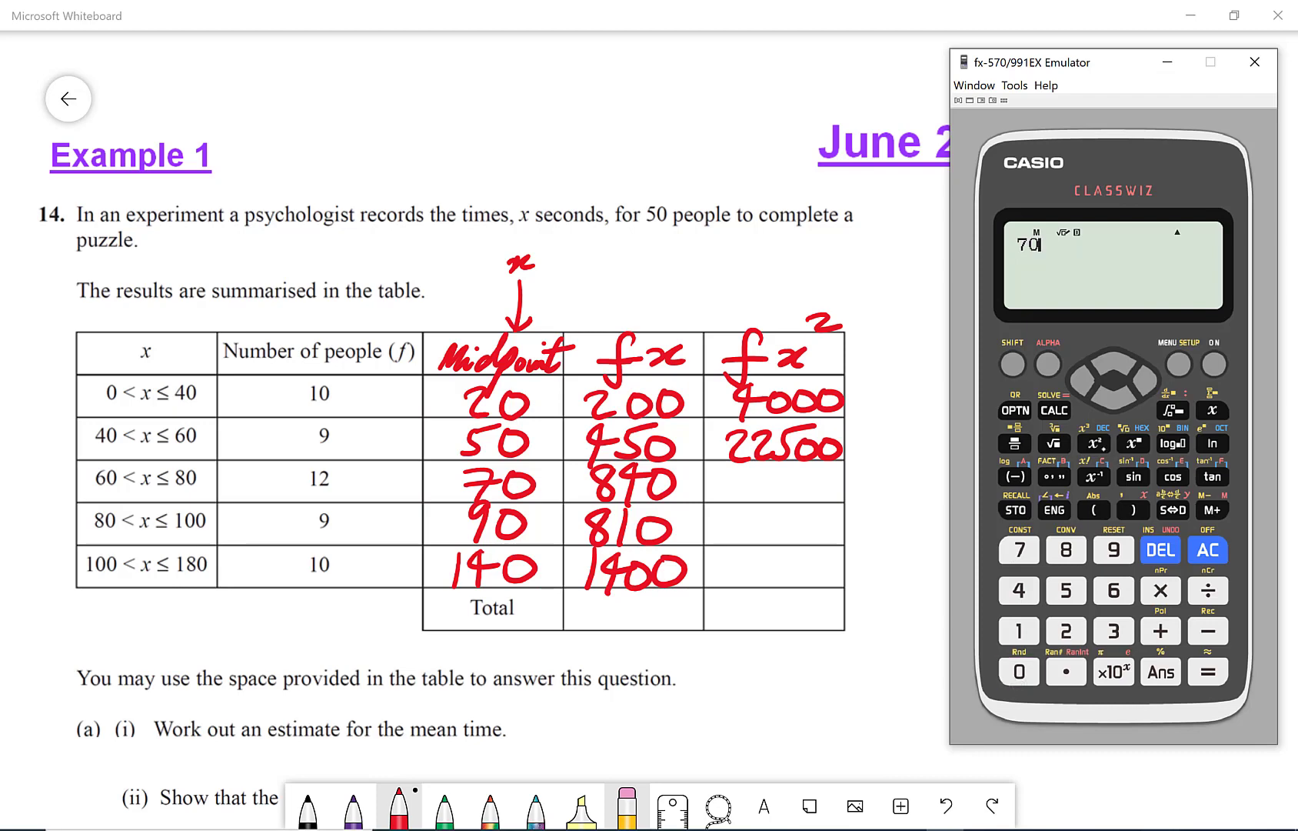
pyautogui.click(1093, 443)
pyautogui.click(1162, 591)
pyautogui.click(1024, 632)
pyautogui.click(1066, 631)
pyautogui.click(1208, 671)
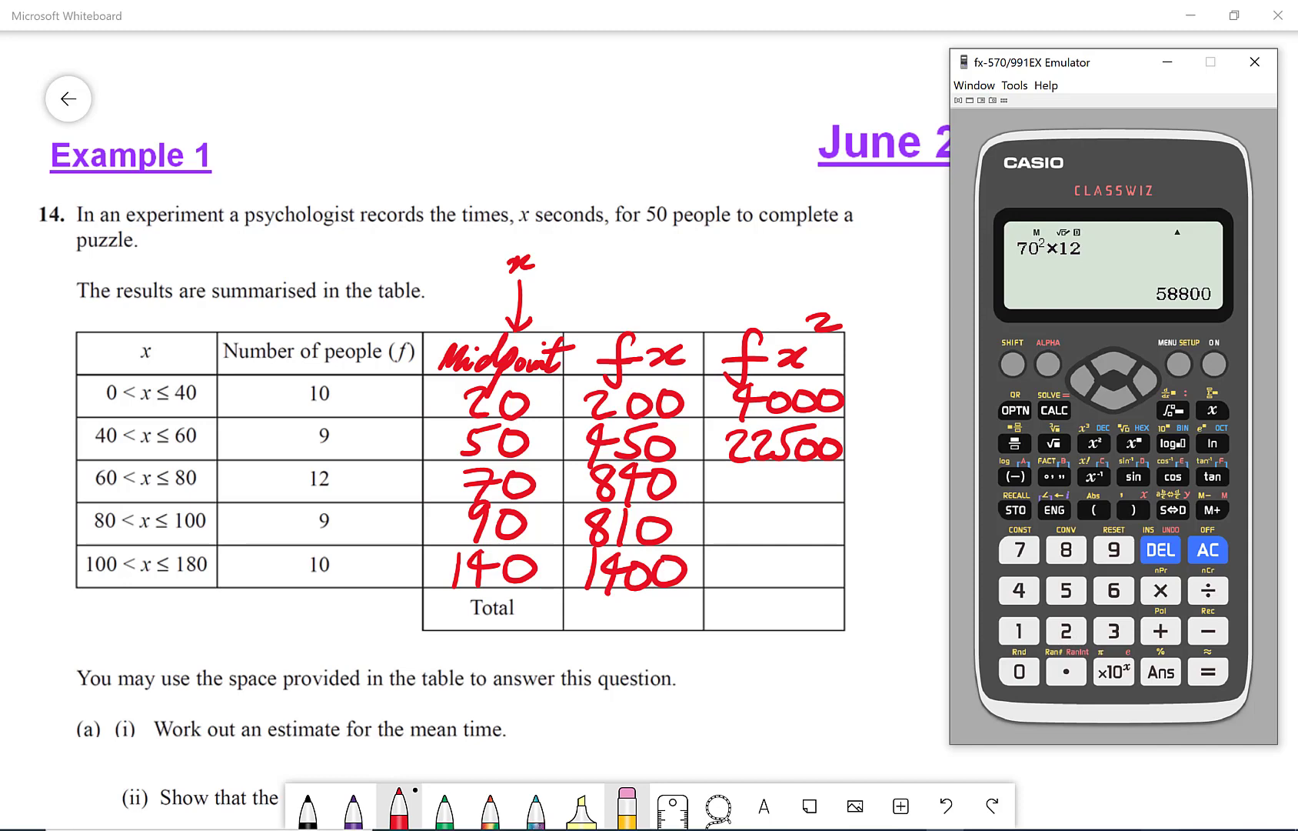
# Handwrite 58800 in the fx² column of the 60 < x ≤ 80 row
pyautogui.moveTo(743, 471)
pyautogui.mouseDown()
pyautogui.moveTo(722, 474)
pyautogui.moveTo(704, 504)
pyautogui.moveTo(730, 504)
pyautogui.moveTo(744, 476)
pyautogui.mouseUp()
pyautogui.moveTo(759, 470); pyautogui.dragTo(797, 472)
pyautogui.moveTo(823, 474); pyautogui.dragTo(826, 475)
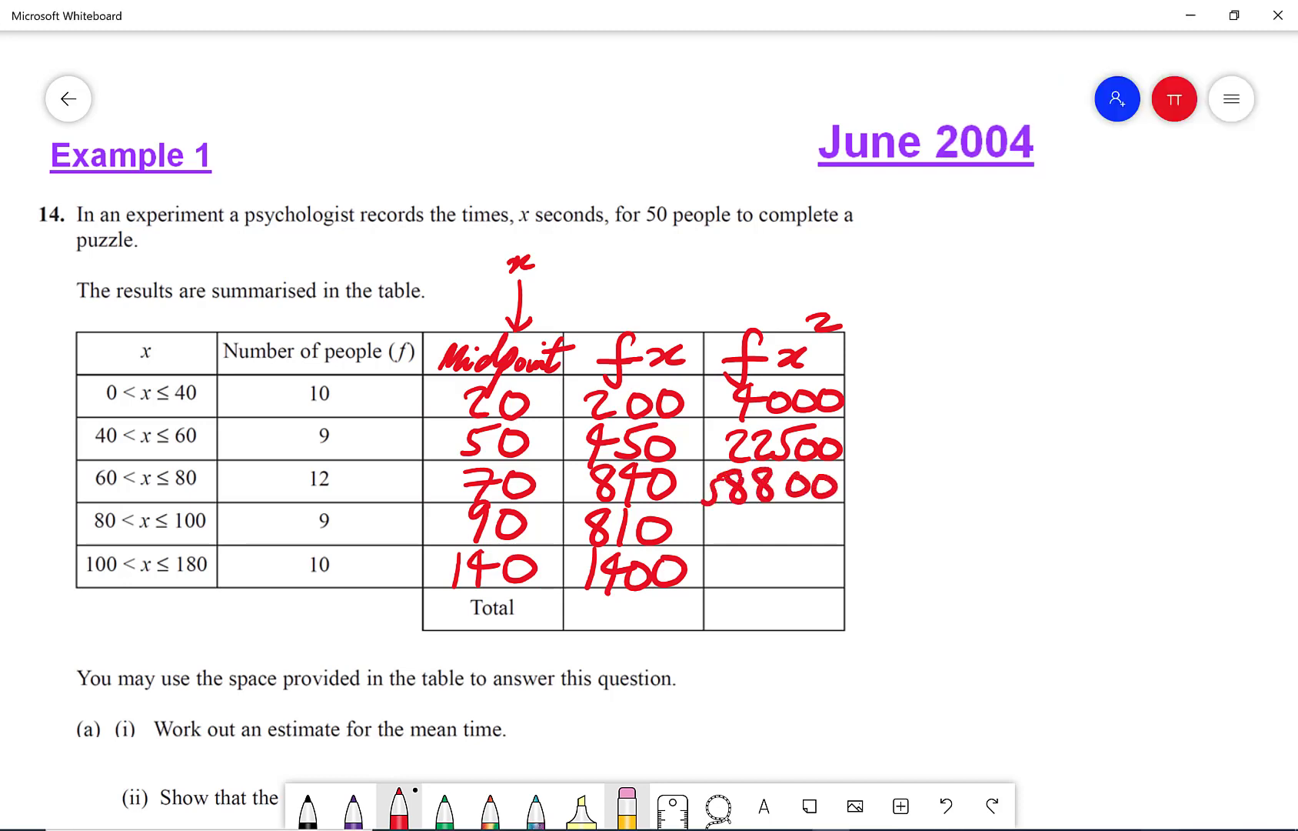
# Calculate 90²×9 in the calculator emulator for the 80 < x ≤ 100 row
pyautogui.click(945, 829)
pyautogui.click(1208, 550)
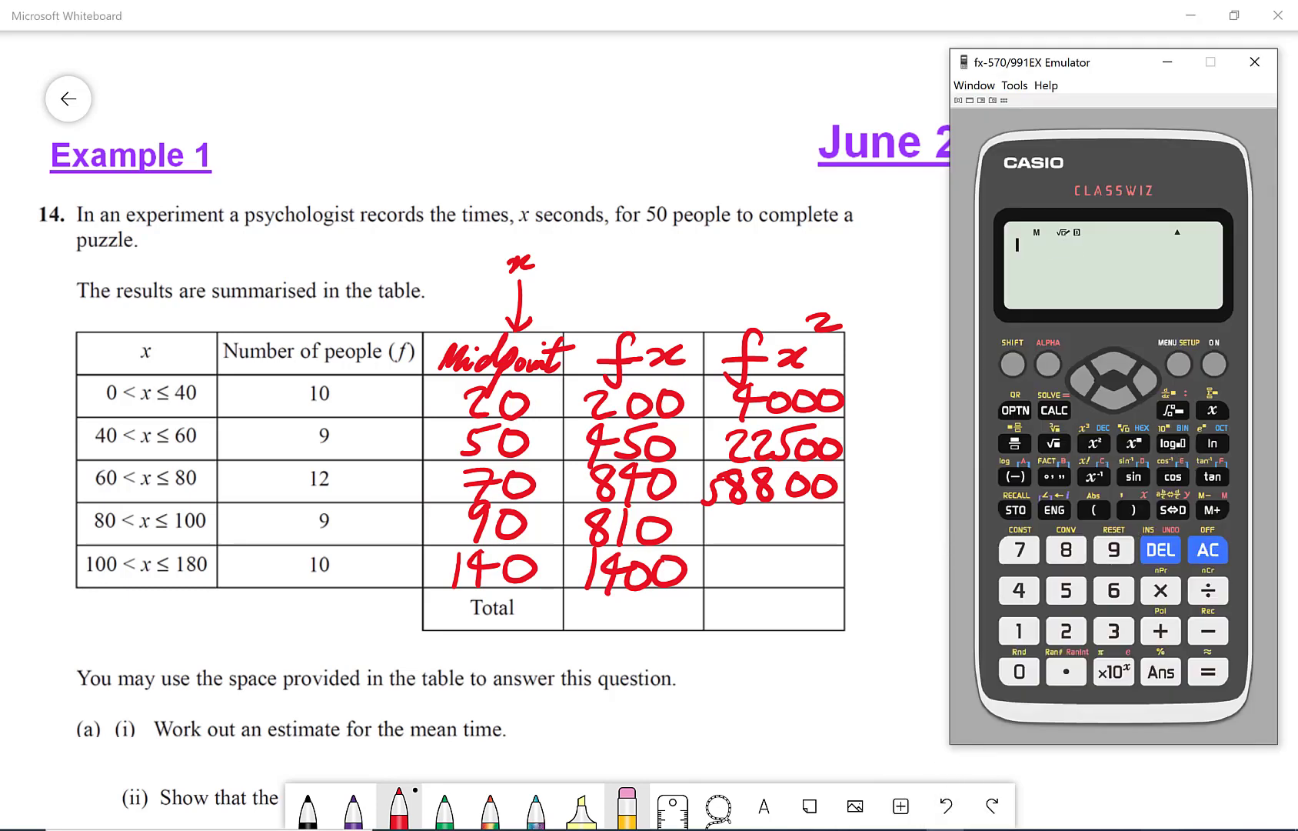
pyautogui.click(1114, 550)
pyautogui.click(1020, 672)
pyautogui.click(1093, 443)
pyautogui.click(1161, 590)
pyautogui.click(1128, 554)
pyautogui.click(1202, 672)
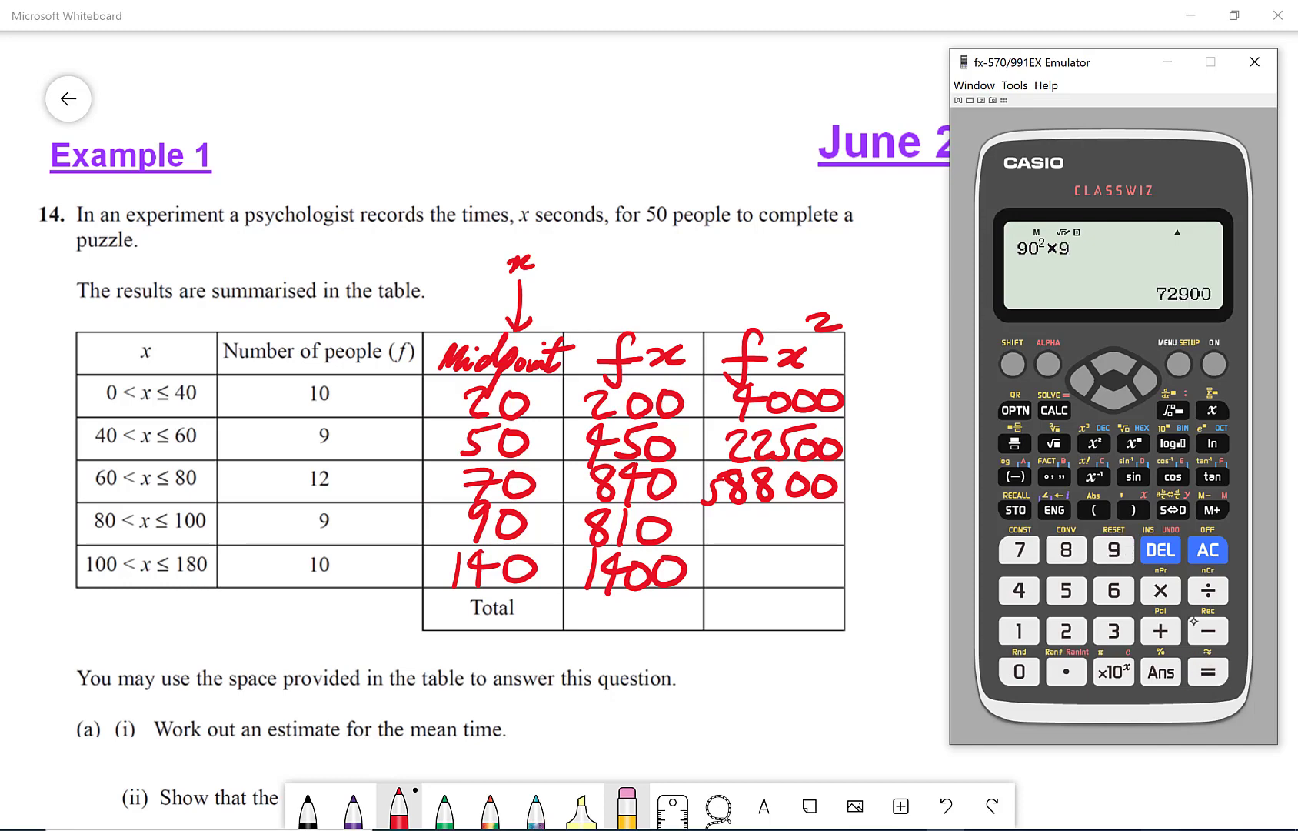
# Handwrite 72900 in the fx² column of the 80 < x ≤ 100 row
pyautogui.moveTo(714, 518); pyautogui.dragTo(719, 547)
pyautogui.moveTo(710, 530); pyautogui.dragTo(767, 539)
pyautogui.moveTo(789, 511); pyautogui.dragTo(780, 547)
pyautogui.moveTo(800, 518)
pyautogui.mouseDown()
pyautogui.moveTo(796, 540)
pyautogui.moveTo(801, 519)
pyautogui.mouseUp()
pyautogui.moveTo(825, 518)
pyautogui.mouseDown()
pyautogui.moveTo(837, 526)
pyautogui.moveTo(817, 519)
pyautogui.mouseUp()
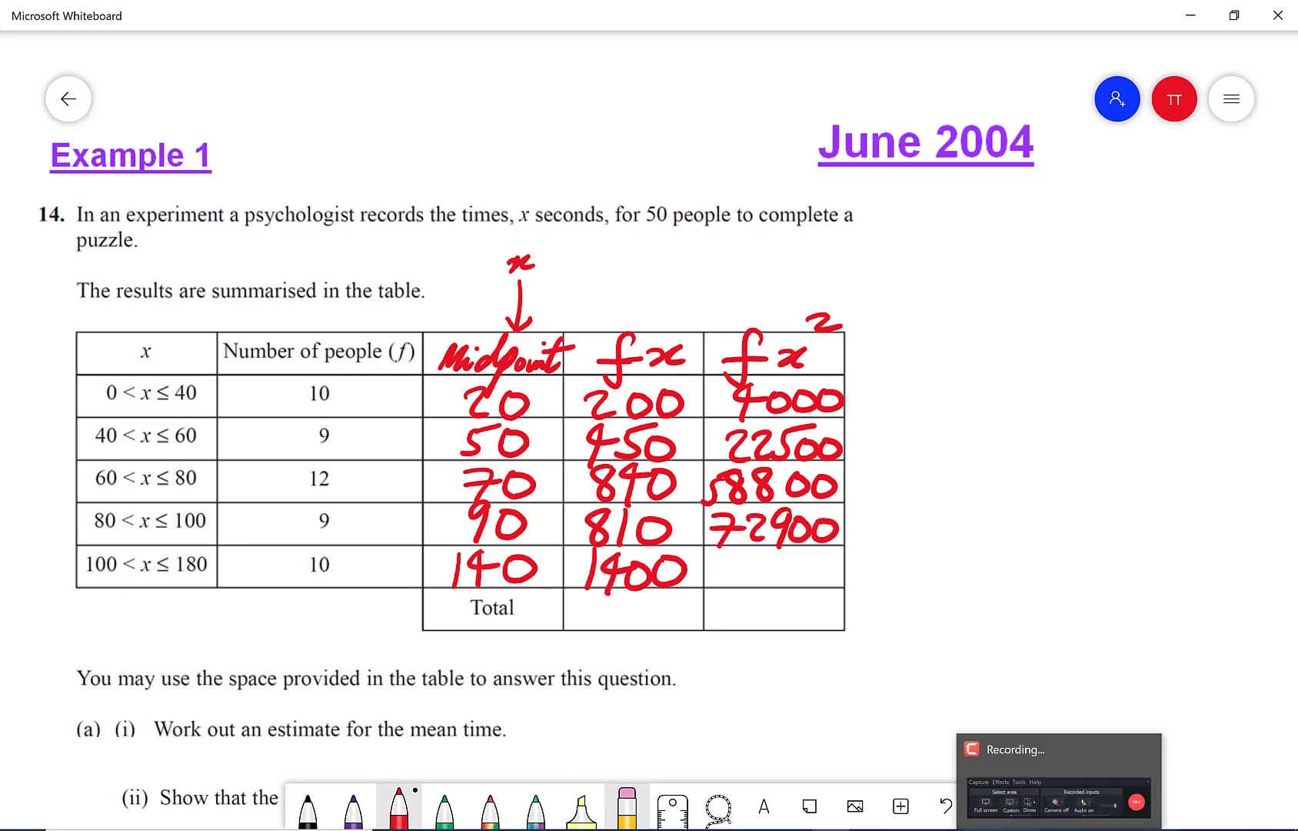
# Calculate 140²×10 in the calculator emulator for the 100 < x ≤ 180 row
pyautogui.click(983, 830)
pyautogui.click(1211, 550)
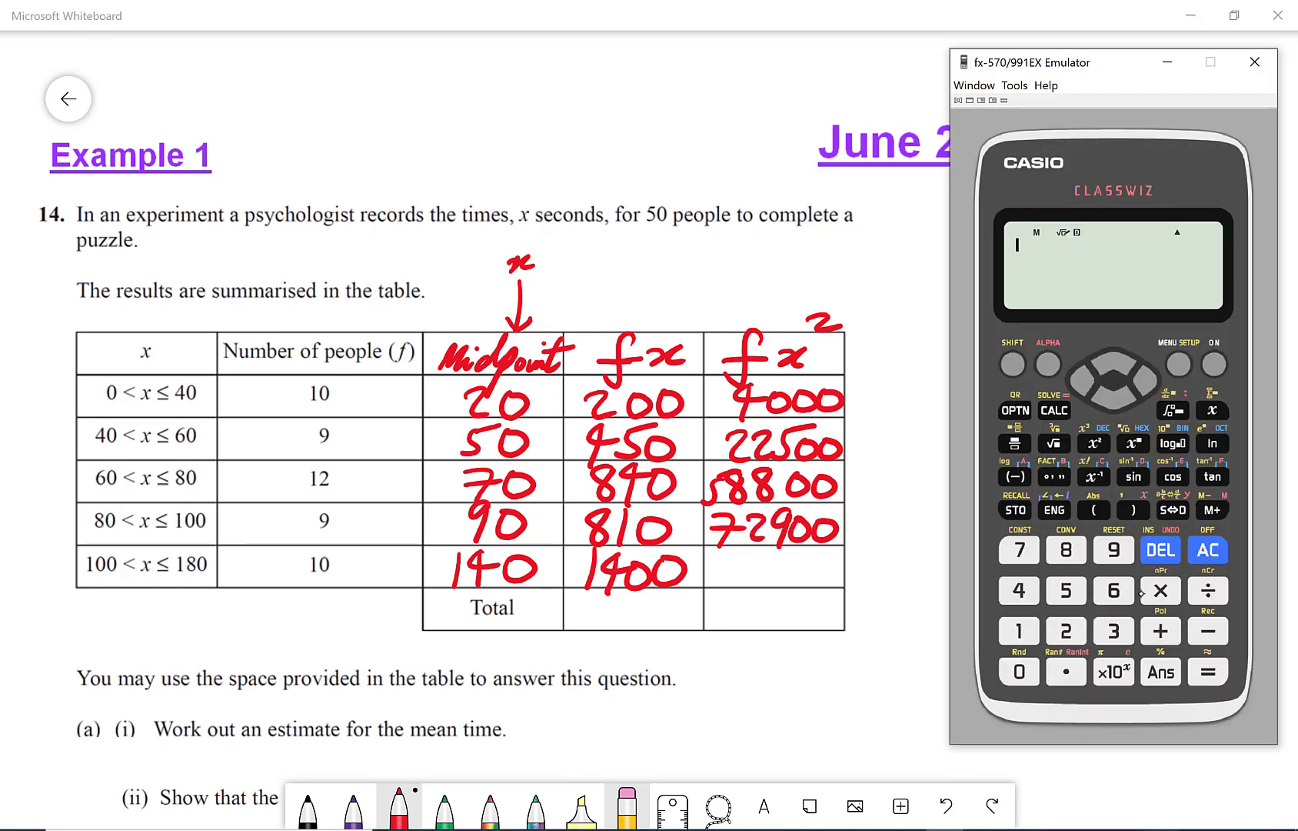
pyautogui.click(1020, 631)
pyautogui.click(1020, 590)
pyautogui.click(1019, 671)
pyautogui.click(1093, 444)
pyautogui.click(1161, 590)
pyautogui.click(1020, 631)
pyautogui.click(1019, 672)
pyautogui.click(1208, 671)
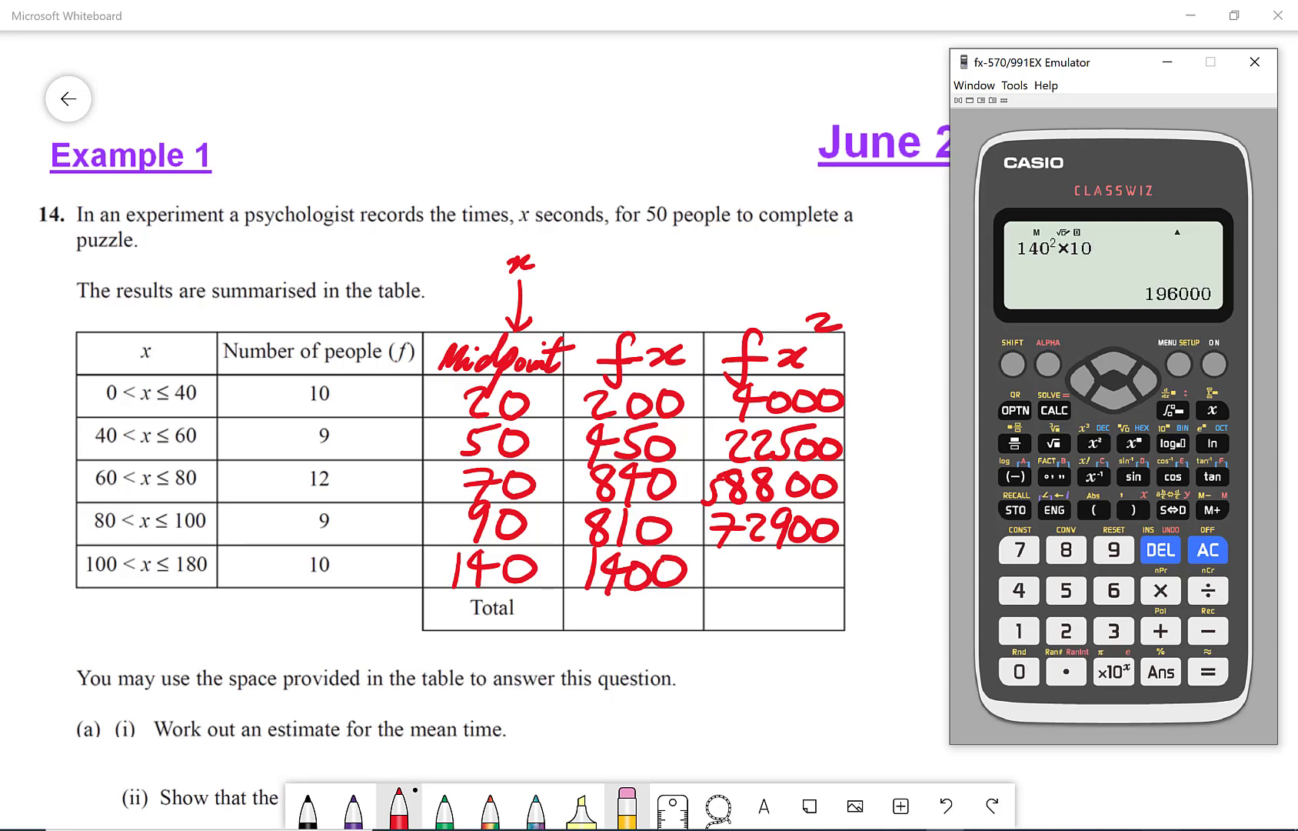
# Handwrite 196000 in the fx² column of the 100 < x ≤ 180 row
pyautogui.moveTo(726, 557)
pyautogui.mouseDown()
pyautogui.moveTo(727, 591)
pyautogui.moveTo(801, 567)
pyautogui.mouseUp()
pyautogui.moveTo(826, 565)
pyautogui.mouseDown()
pyautogui.moveTo(824, 583)
pyautogui.moveTo(828, 566)
pyautogui.mouseUp()
pyautogui.moveTo(857, 563)
pyautogui.mouseDown()
pyautogui.moveTo(874, 574)
pyautogui.moveTo(857, 563)
pyautogui.mouseUp()
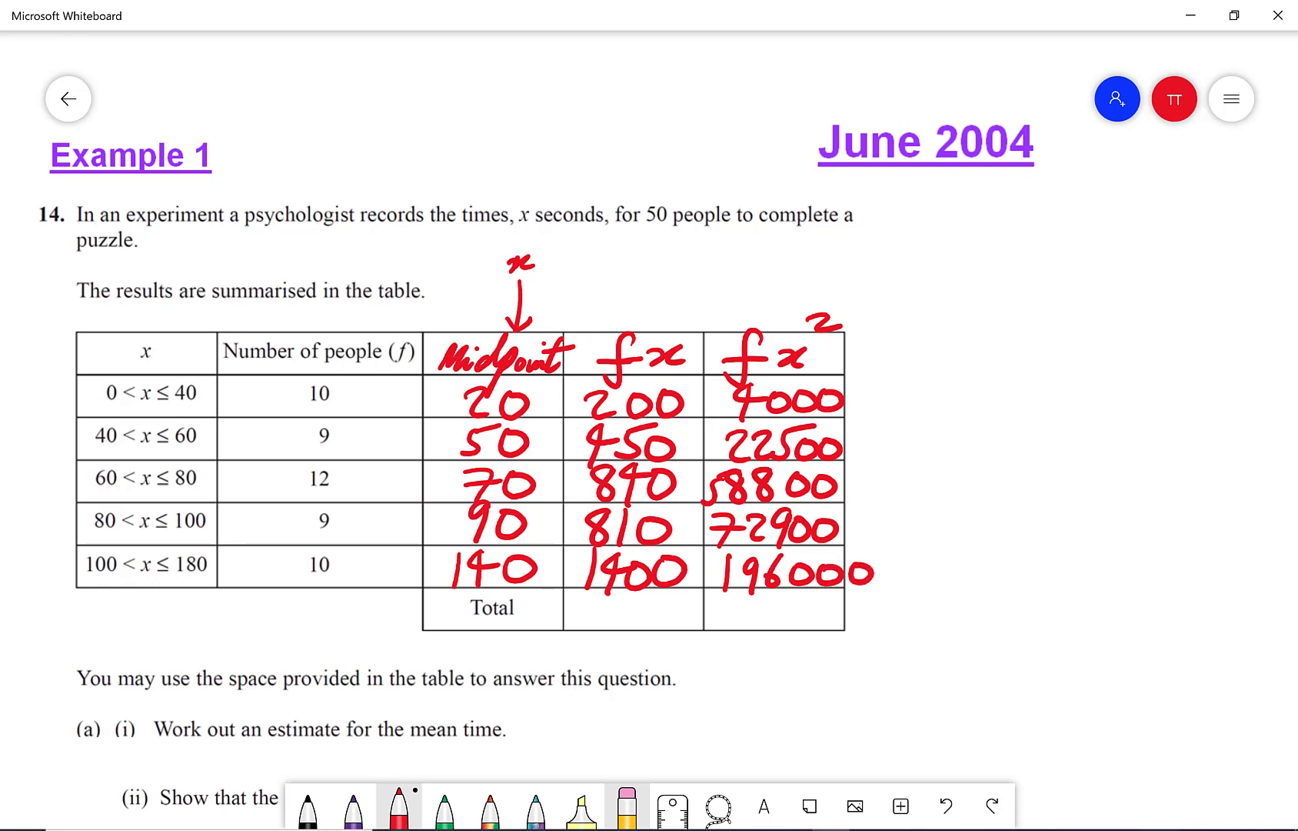
# Start the sum of the fx² column in the calculator emulator by entering 4000+22500+58800+
pyautogui.click(969, 829)
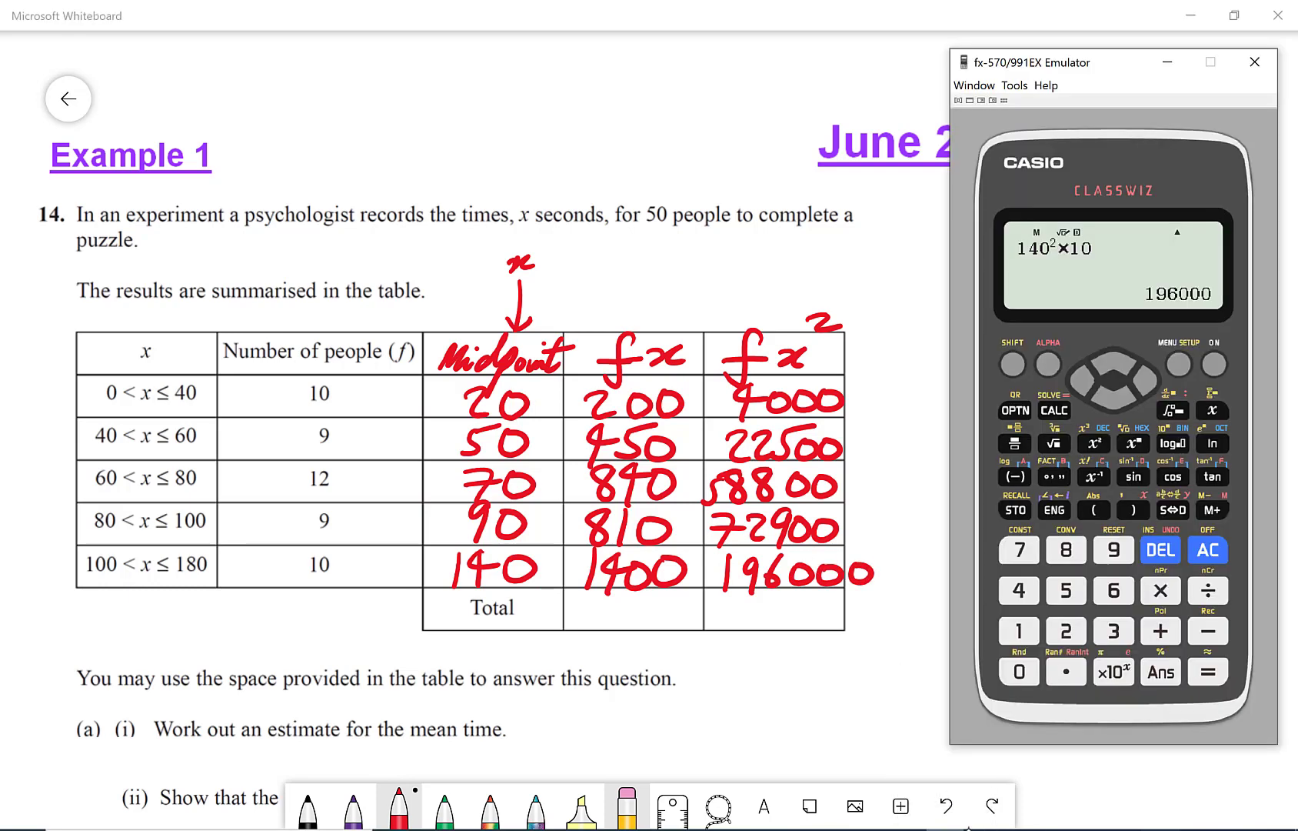
pyautogui.click(1215, 560)
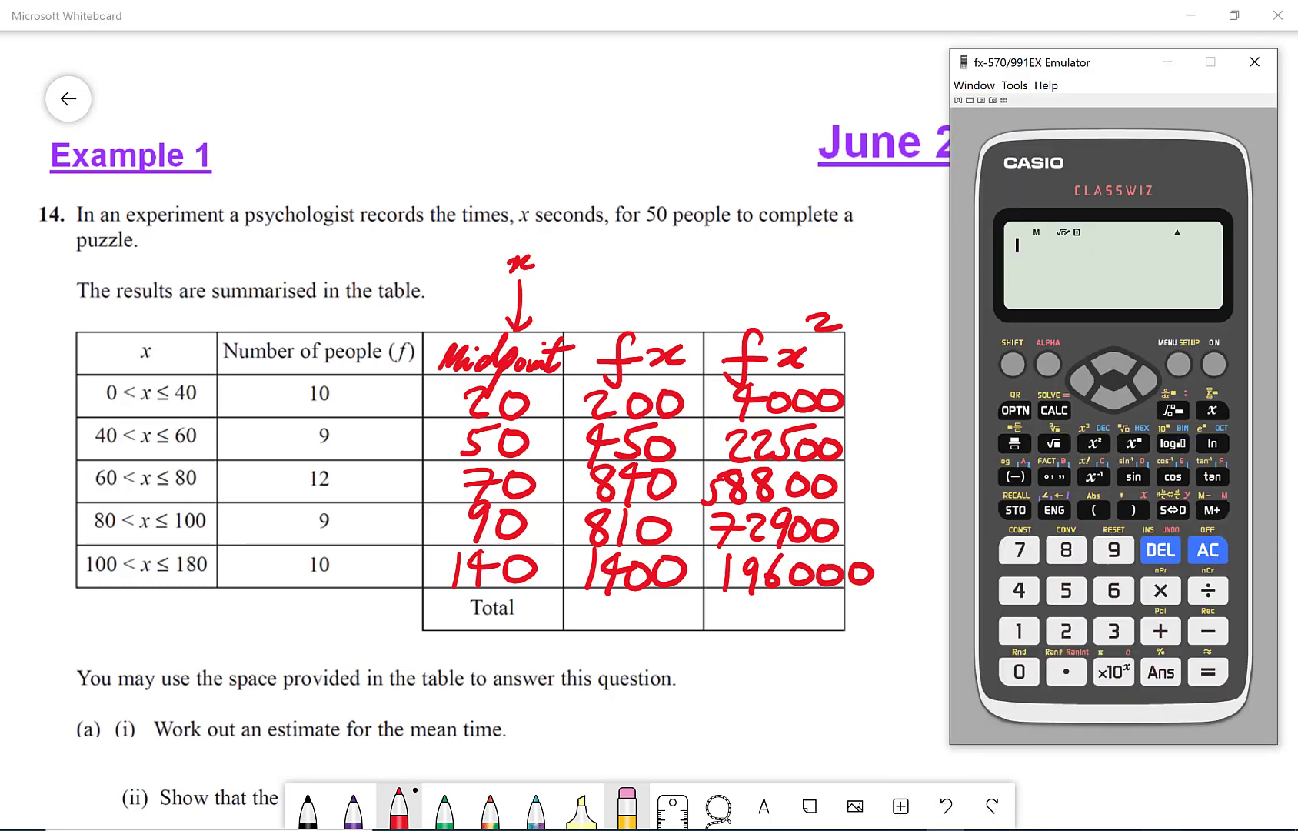
pyautogui.click(1019, 590)
pyautogui.click(1019, 672)
pyautogui.click(1020, 672)
pyautogui.click(1019, 671)
pyautogui.click(1163, 631)
pyautogui.click(1066, 630)
pyautogui.click(1067, 631)
pyautogui.click(1066, 590)
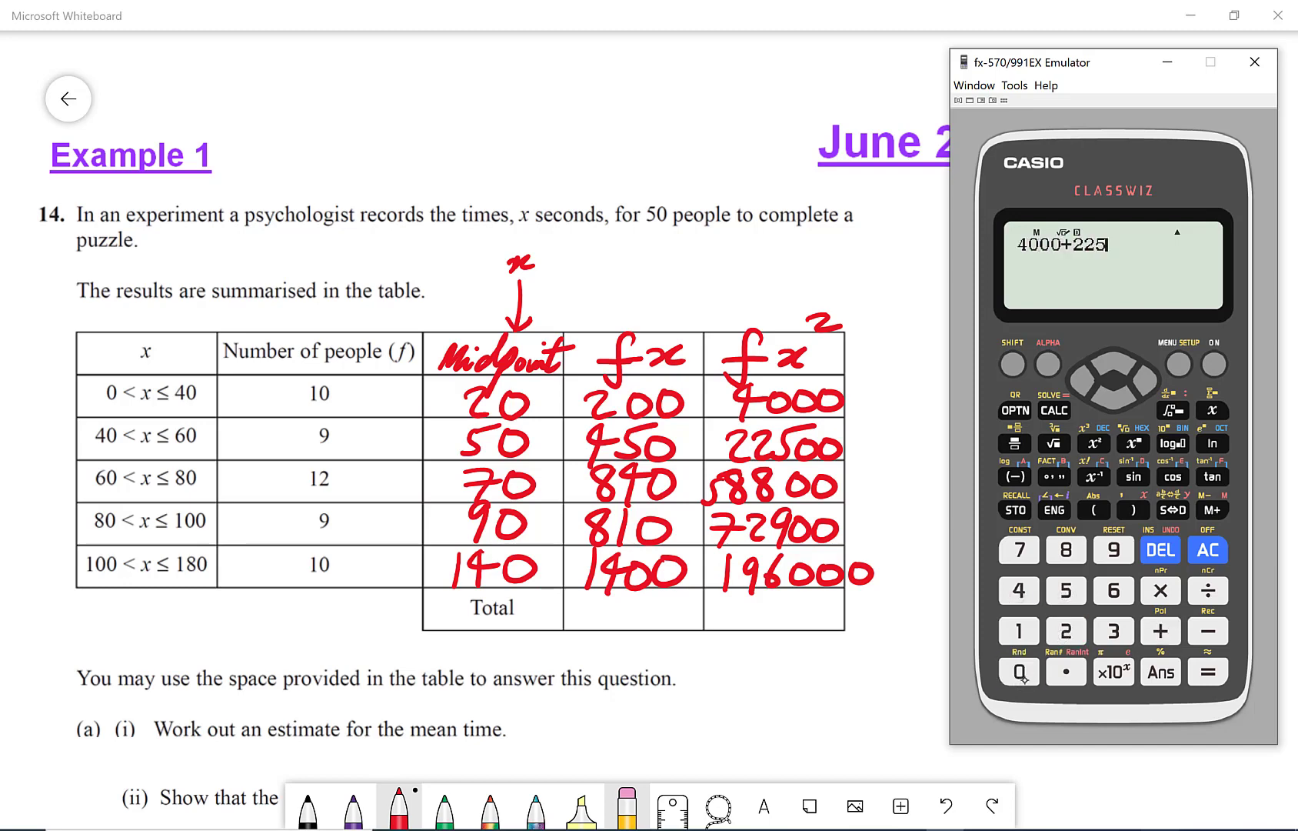
pyautogui.click(1019, 672)
pyautogui.click(1019, 672)
pyautogui.click(1161, 630)
pyautogui.click(1066, 590)
pyautogui.click(1066, 549)
pyautogui.click(1066, 549)
pyautogui.click(1019, 672)
pyautogui.click(1020, 672)
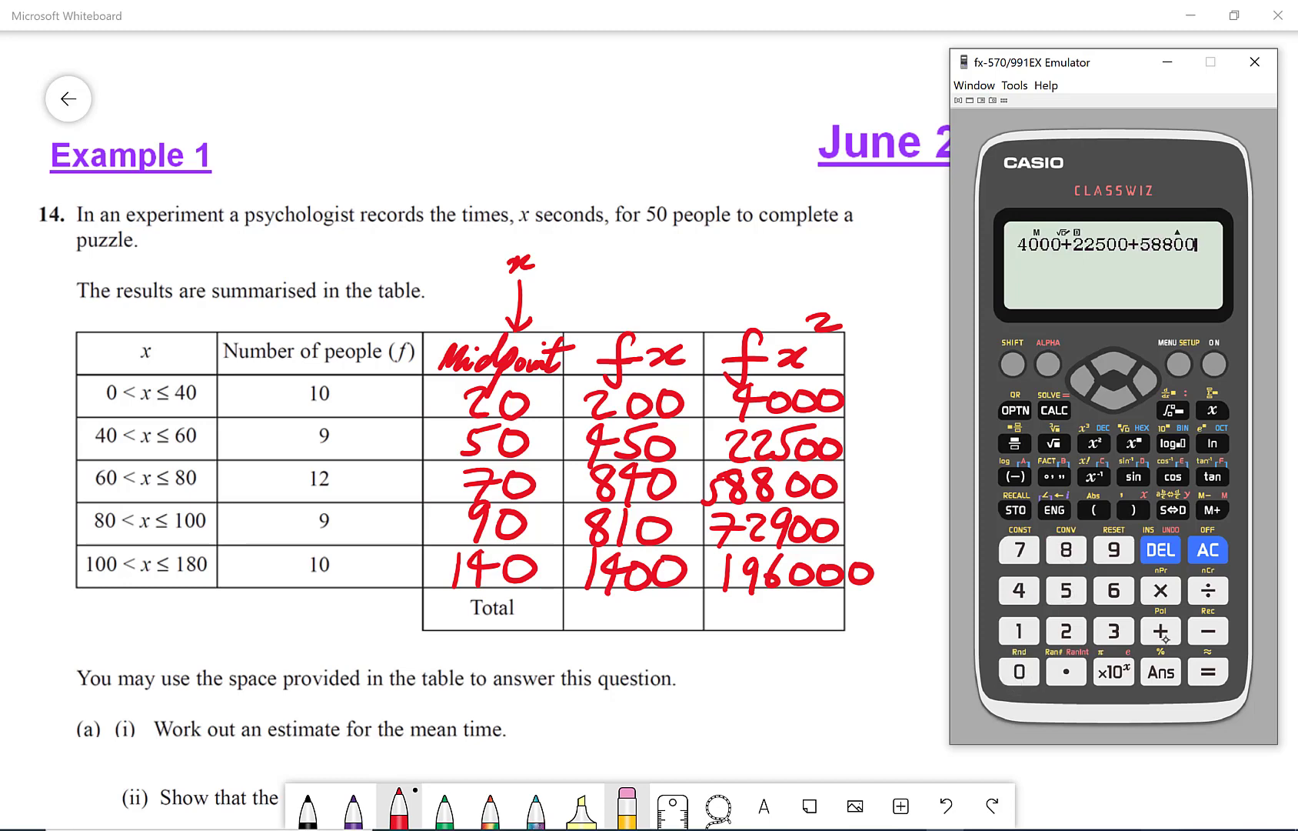
pyautogui.click(1163, 633)
pyautogui.click(1066, 631)
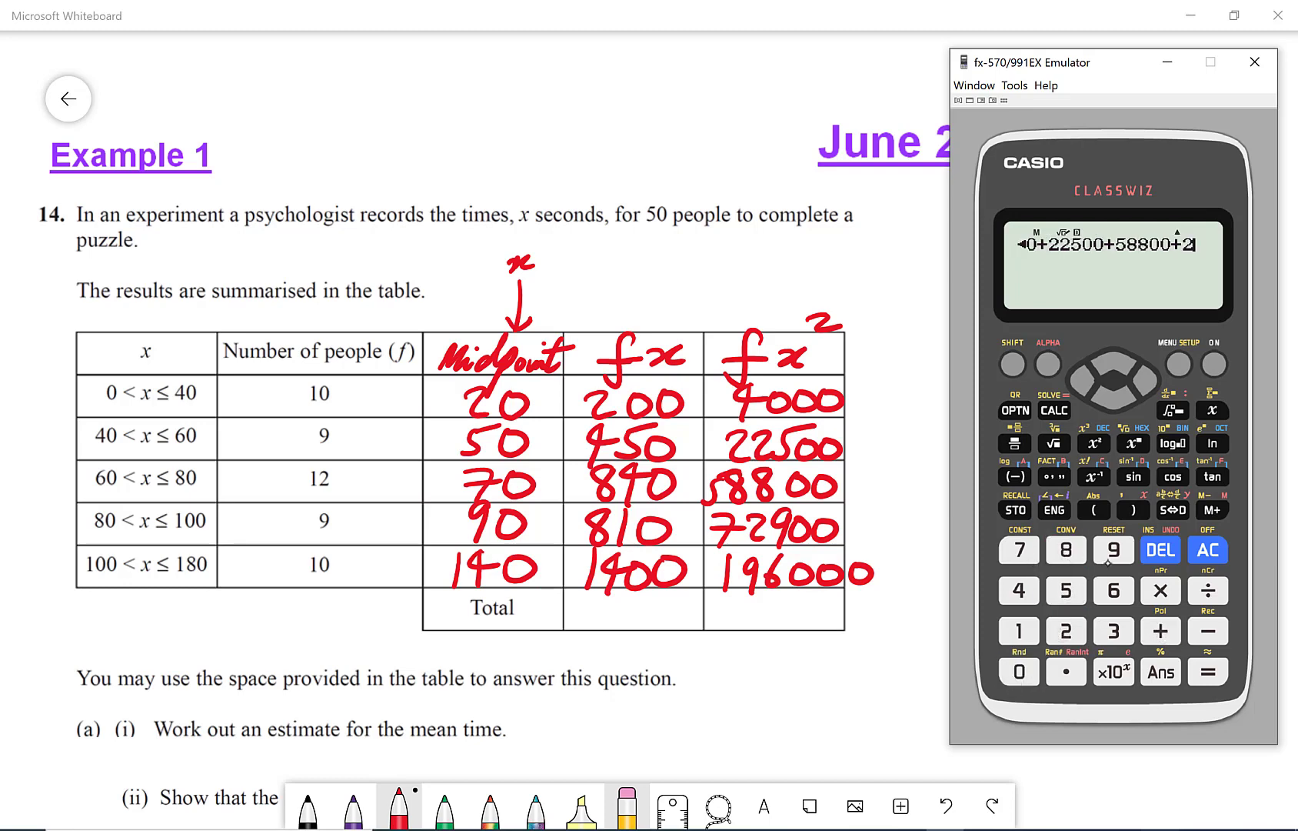
pyautogui.click(1114, 549)
pyautogui.click(1019, 671)
pyautogui.click(1020, 672)
pyautogui.click(1161, 549)
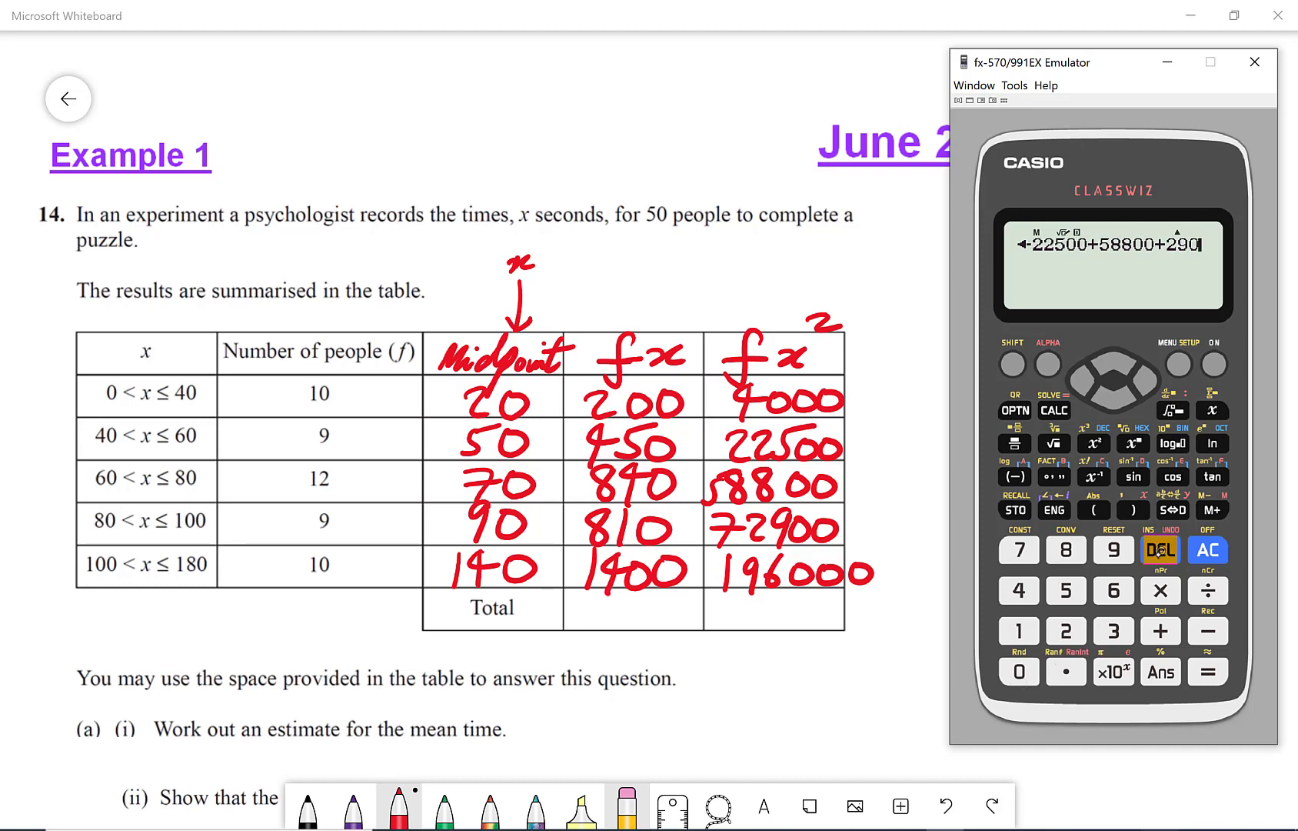
pyautogui.click(1161, 549)
pyautogui.click(1161, 549)
pyautogui.click(1161, 550)
# Complete the fx² sum in the calculator emulator by entering 72900+196000 after the last plus sign, and evaluate it
pyautogui.click(1019, 549)
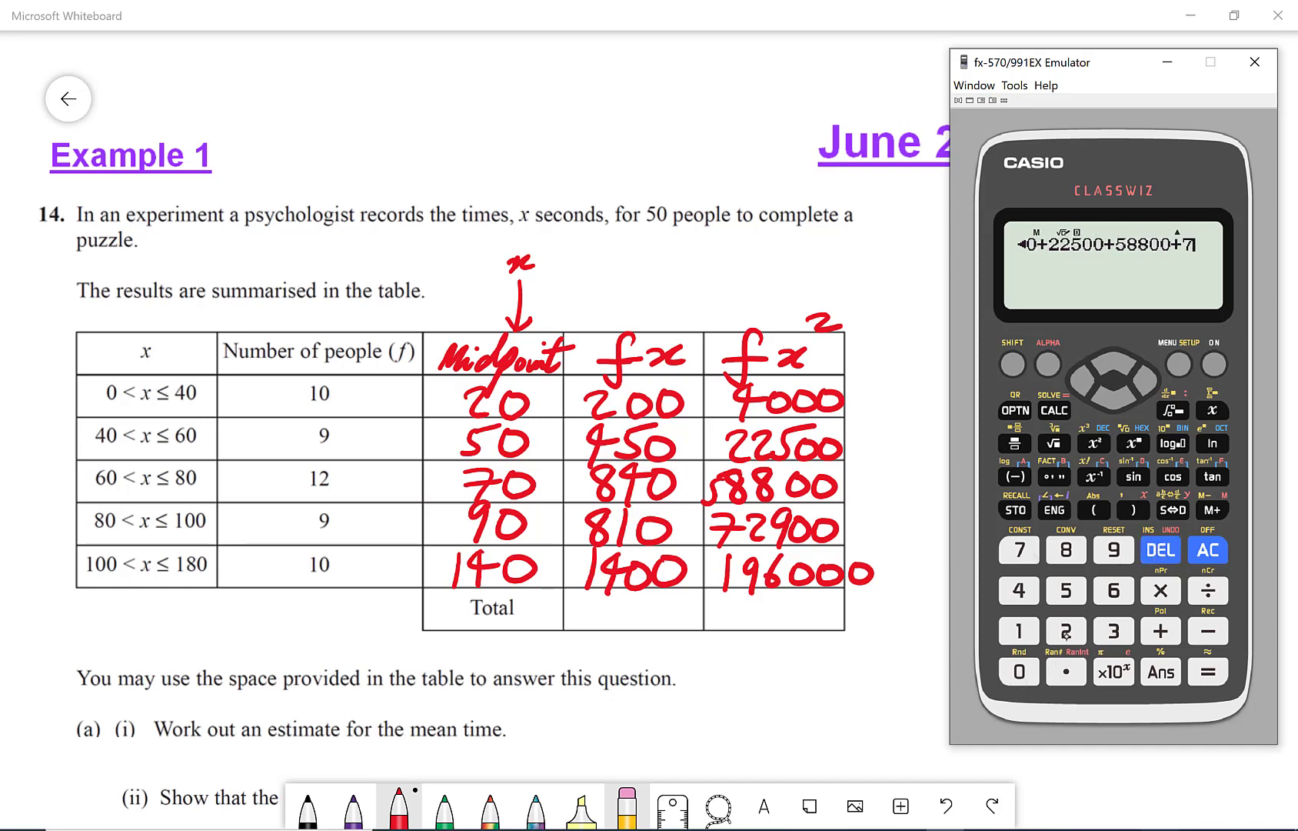
pyautogui.click(1066, 631)
pyautogui.click(1114, 549)
pyautogui.click(1023, 671)
pyautogui.click(1023, 671)
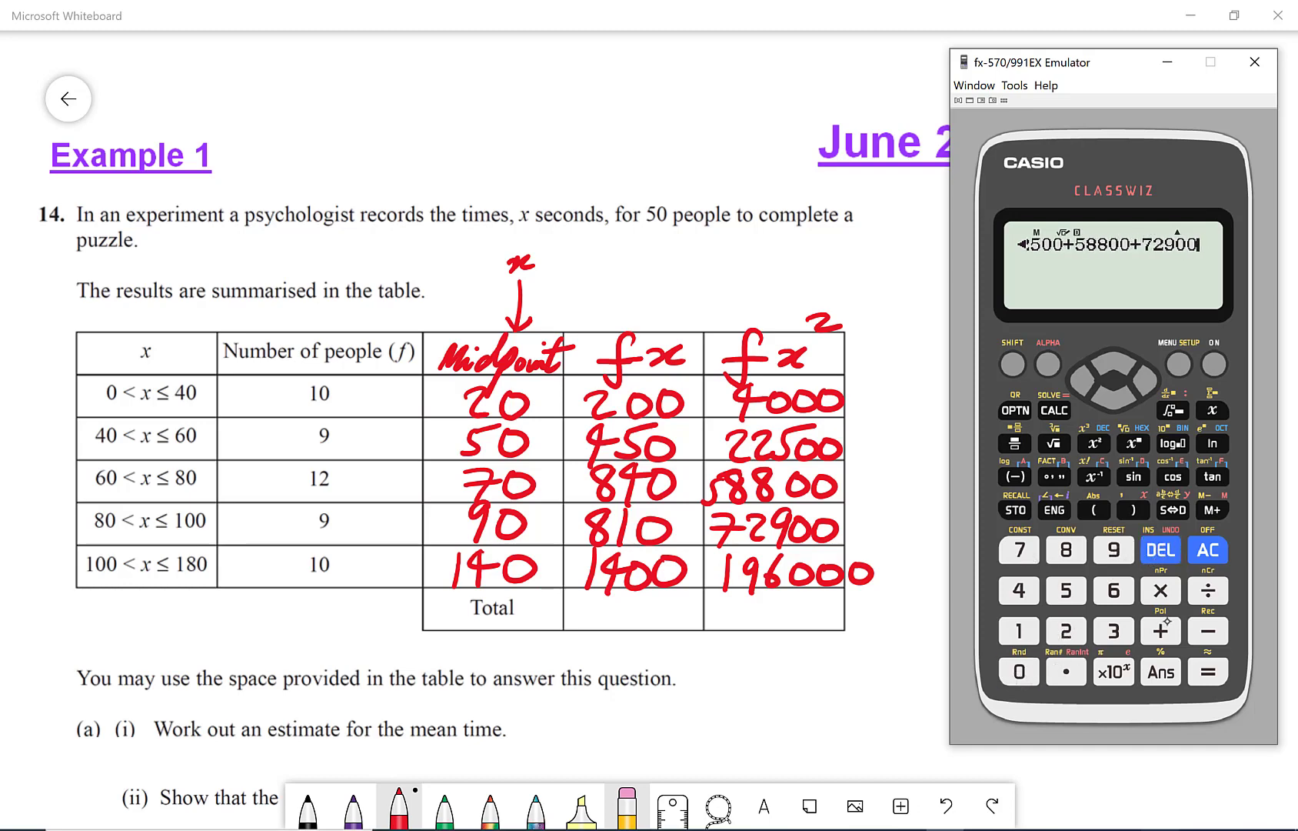
pyautogui.click(1161, 631)
pyautogui.click(1020, 631)
pyautogui.click(1114, 549)
pyautogui.click(1113, 590)
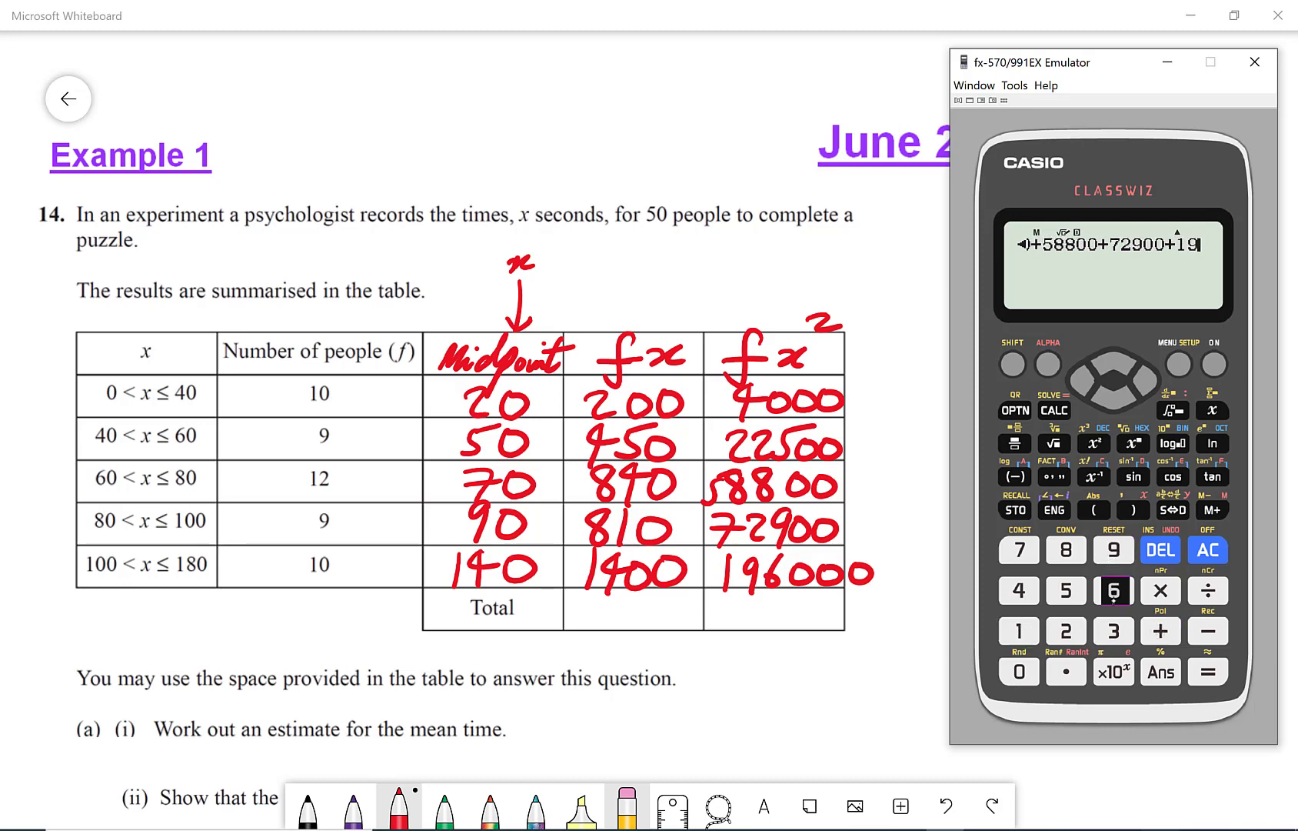
pyautogui.click(1019, 672)
pyautogui.click(1019, 671)
pyautogui.click(1019, 672)
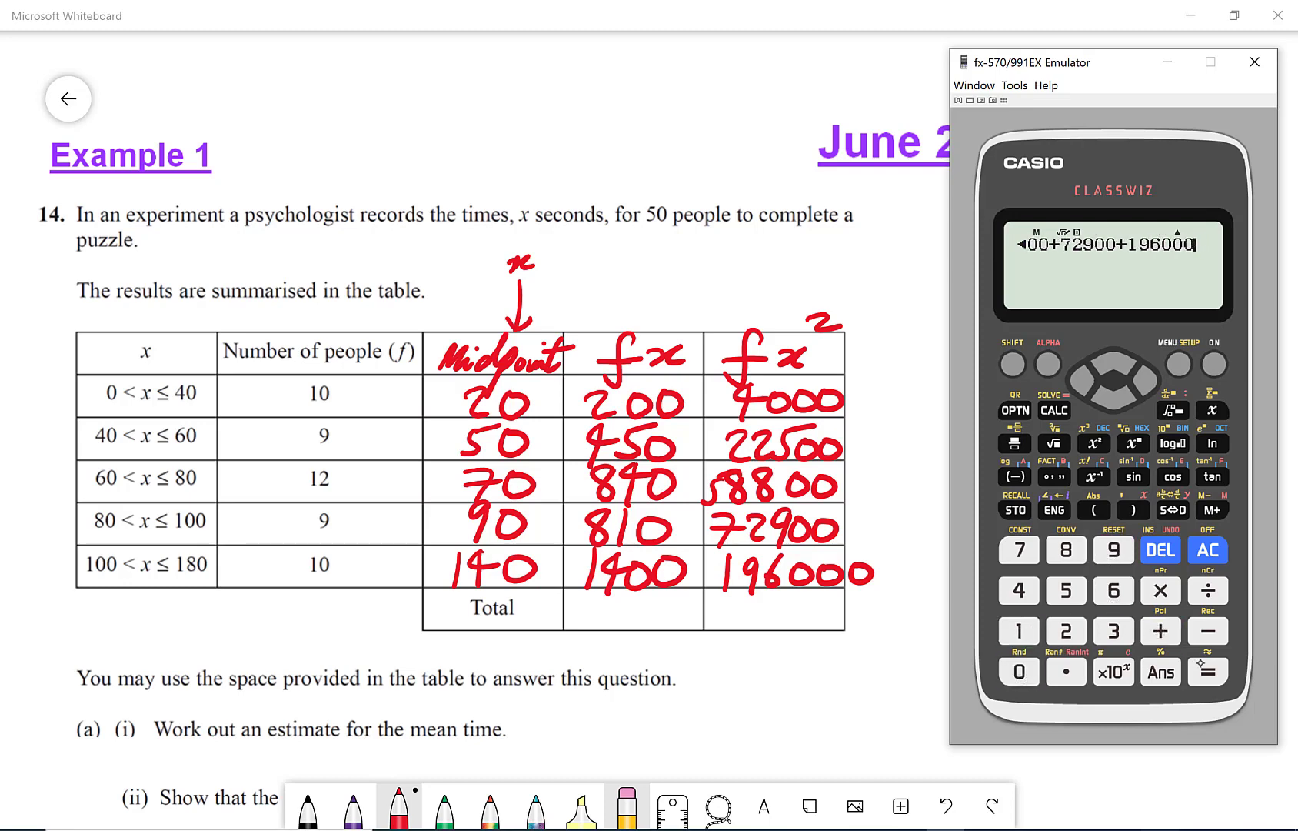
pyautogui.click(1209, 672)
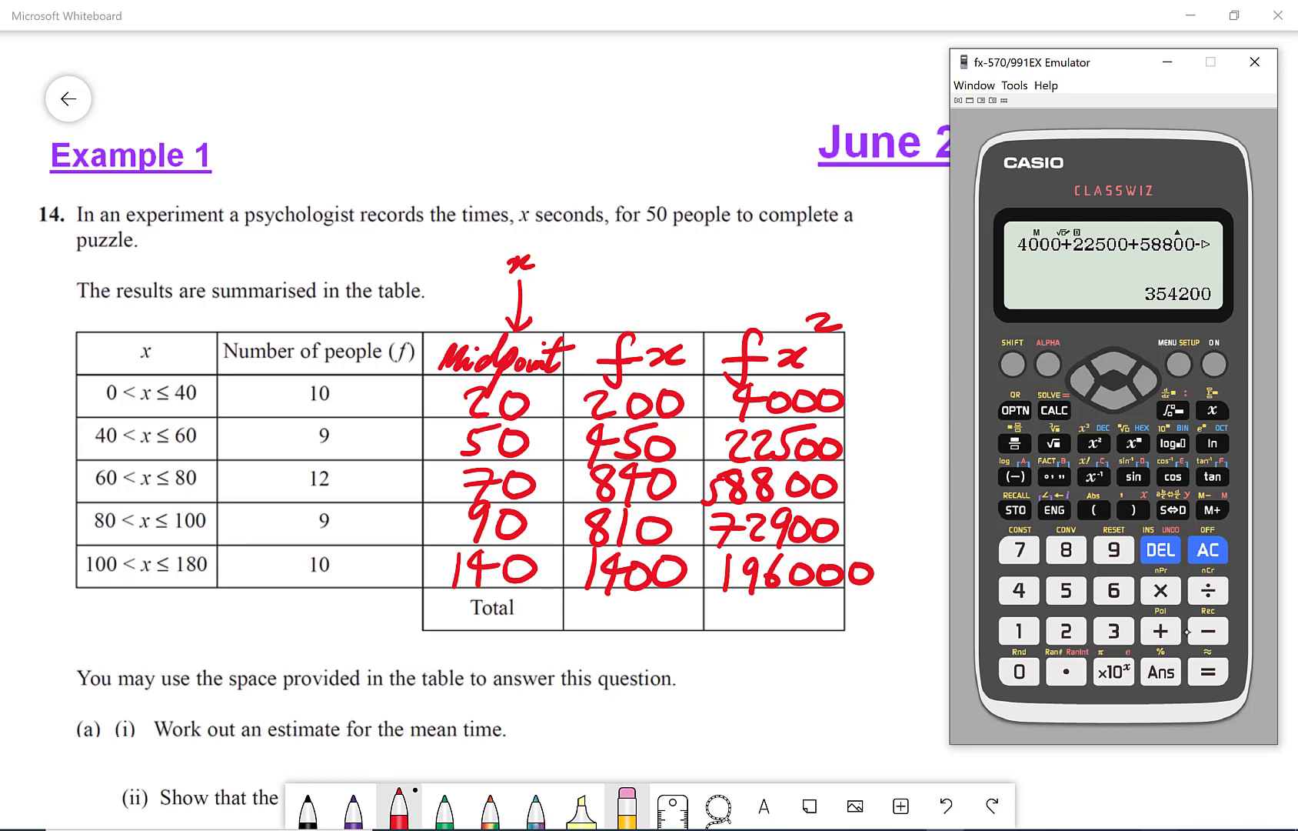
# Handwrite 354200 in the Total row of the fx² column
pyautogui.moveTo(719, 607)
pyautogui.mouseDown()
pyautogui.moveTo(711, 627)
pyautogui.moveTo(792, 600)
pyautogui.mouseUp()
pyautogui.moveTo(758, 604)
pyautogui.mouseDown()
pyautogui.moveTo(741, 627)
pyautogui.moveTo(814, 613)
pyautogui.moveTo(788, 636)
pyautogui.mouseUp()
pyautogui.moveTo(816, 603); pyautogui.dragTo(852, 625)
pyautogui.moveTo(872, 599); pyautogui.dragTo(903, 599)
pyautogui.moveTo(909, 598); pyautogui.dragTo(909, 599)
# Switch to the calculator emulator and start the sum of the fx column by entering 200+450+840
pyautogui.moveTo(944, 827)
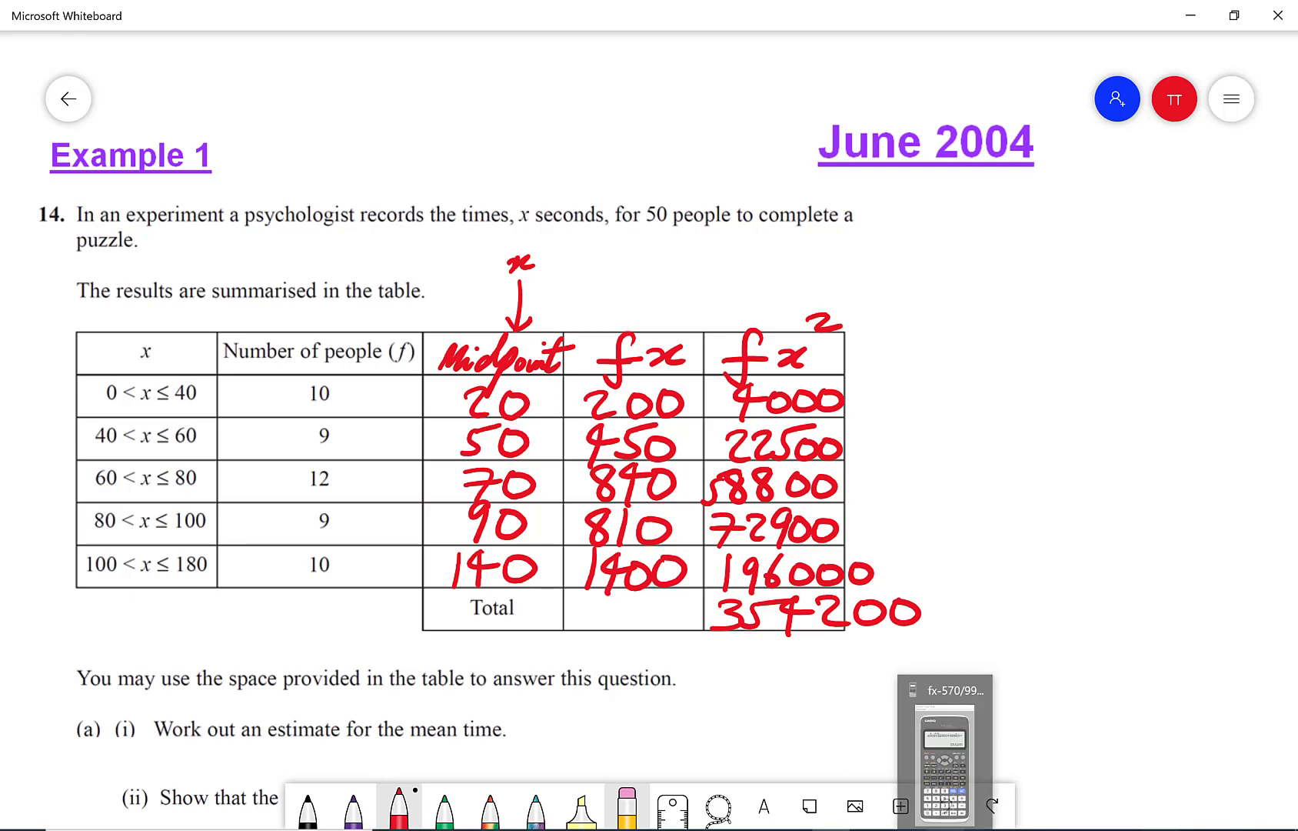
pyautogui.click(946, 746)
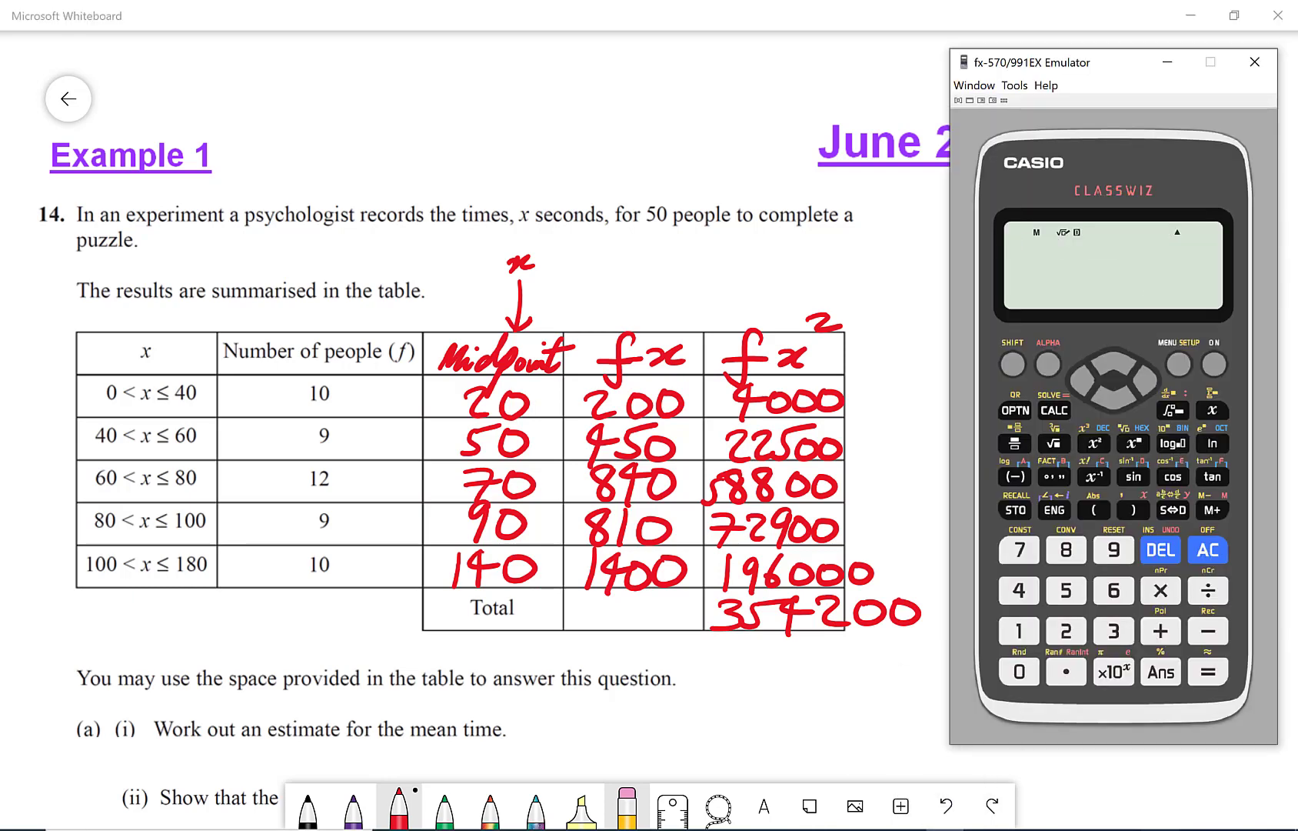
pyautogui.click(1066, 631)
pyautogui.click(1020, 672)
pyautogui.click(1020, 671)
pyautogui.click(1150, 637)
pyautogui.click(1019, 590)
pyautogui.click(1066, 592)
pyautogui.click(1022, 675)
pyautogui.click(1162, 632)
pyautogui.click(1067, 552)
pyautogui.click(1019, 590)
pyautogui.click(1023, 673)
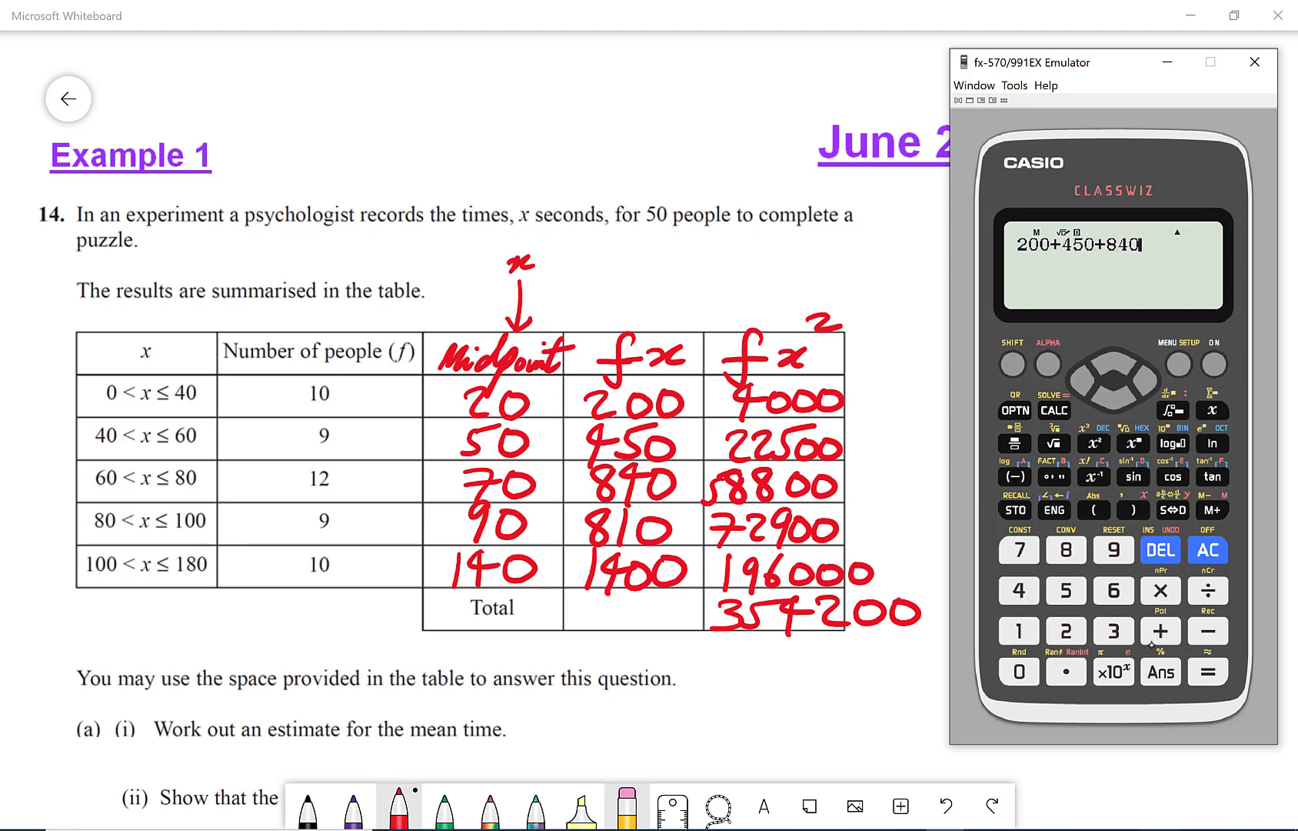
# Complete the fx sum in the calculator emulator by adding 810 and 1400, and evaluate it
pyautogui.click(1161, 636)
pyautogui.click(1067, 551)
pyautogui.click(1020, 632)
pyautogui.click(1021, 674)
pyautogui.click(1161, 633)
pyautogui.click(1020, 633)
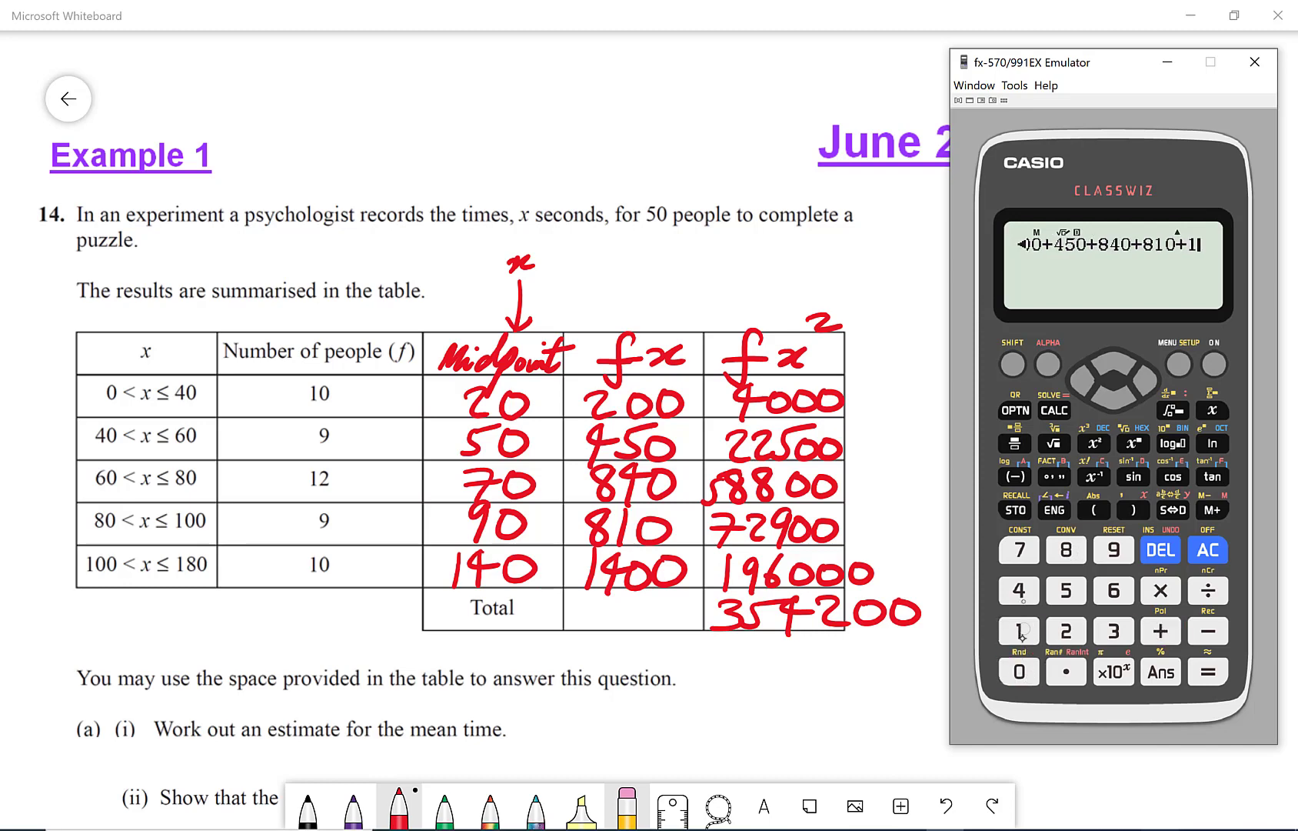
pyautogui.click(1019, 590)
pyautogui.click(1020, 672)
pyautogui.click(1020, 673)
pyautogui.click(1209, 671)
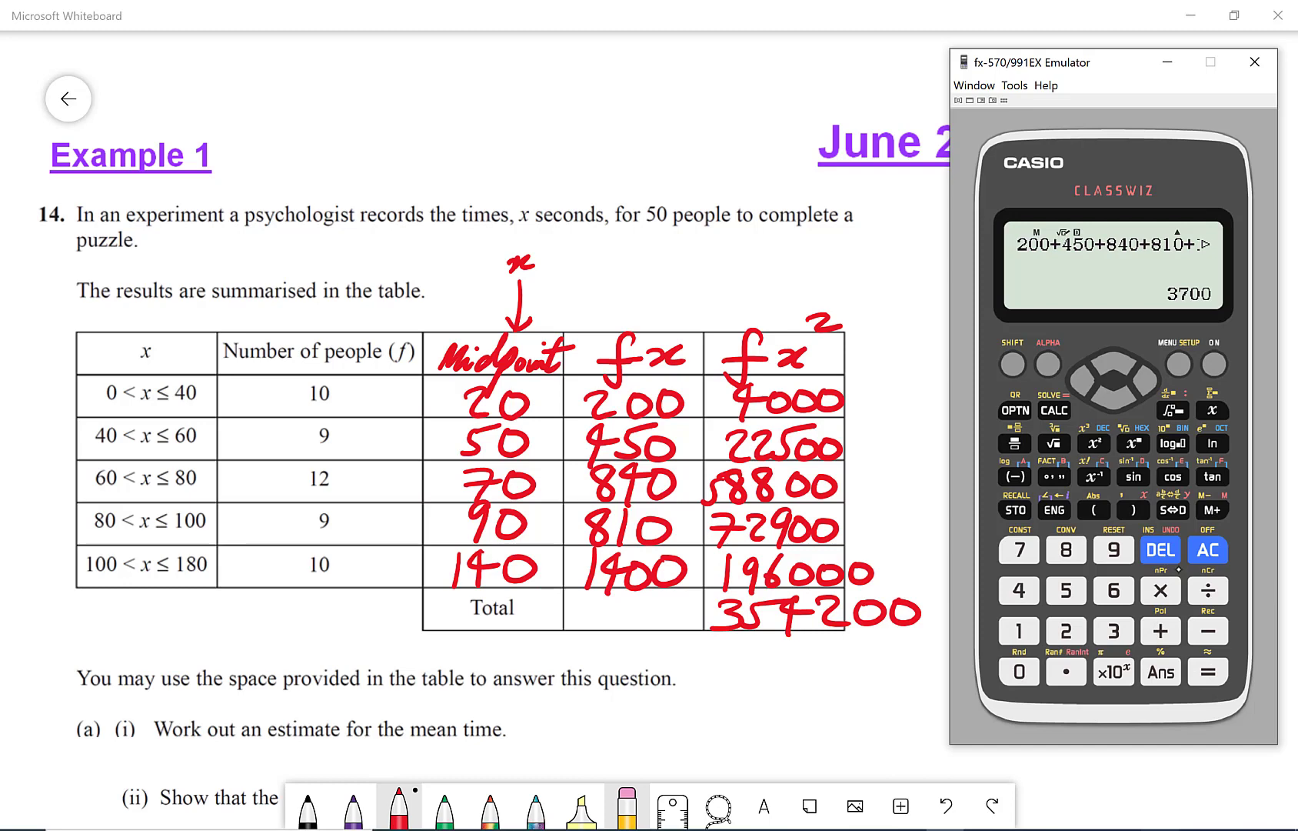
# Handwrite 3700 in the Total row of the fx column
pyautogui.moveTo(579, 599)
pyautogui.mouseDown()
pyautogui.moveTo(596, 600)
pyautogui.moveTo(567, 624)
pyautogui.mouseUp()
pyautogui.moveTo(604, 604); pyautogui.dragTo(616, 633)
pyautogui.moveTo(604, 616); pyautogui.dragTo(651, 603)
pyautogui.moveTo(671, 607); pyautogui.dragTo(677, 605)
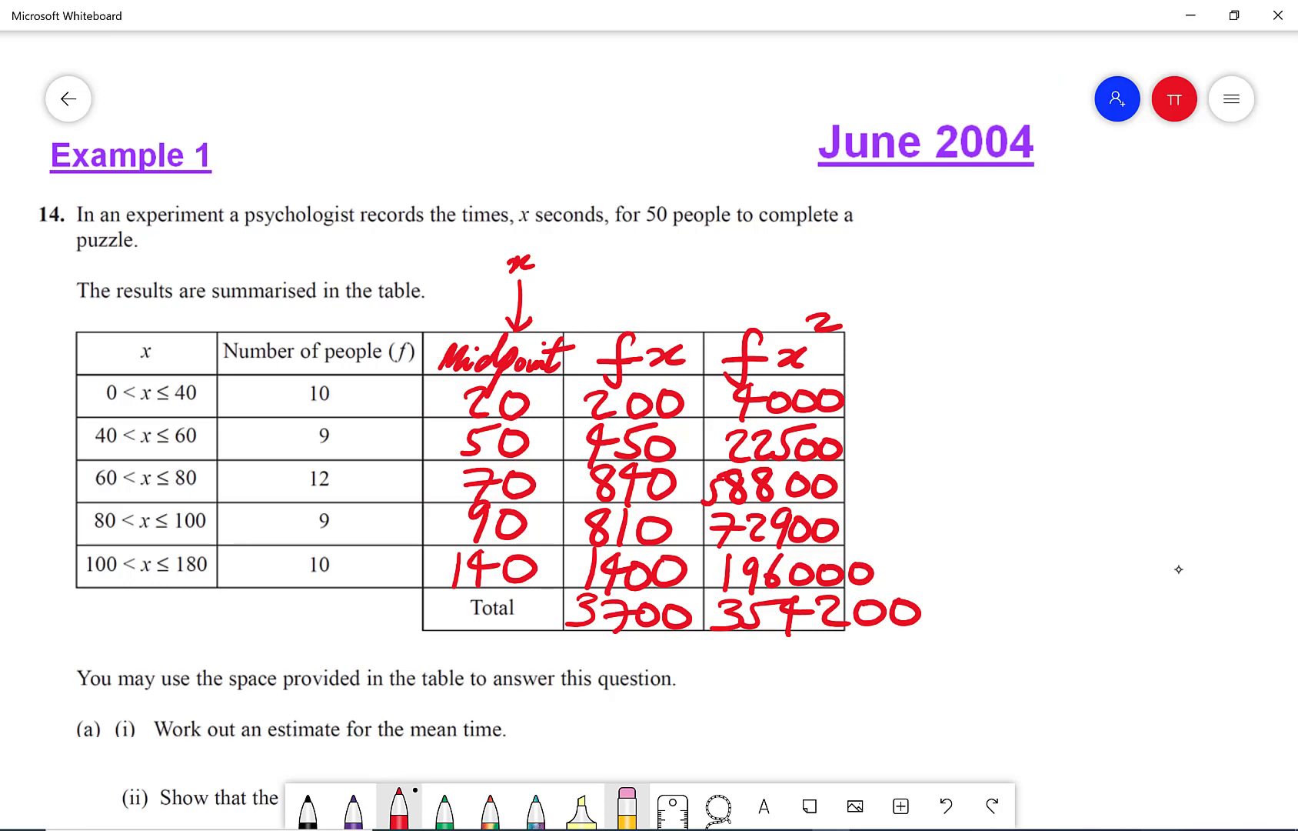
# Handwrite the label (a) and the mean formula x̄ = Σfx / Σf in the blank space beside the question
pyautogui.moveTo(920, 202)
pyautogui.mouseDown()
pyautogui.moveTo(914, 221)
pyautogui.moveTo(935, 225)
pyautogui.mouseUp()
pyautogui.moveTo(940, 194); pyautogui.dragTo(945, 235)
pyautogui.moveTo(894, 185); pyautogui.dragTo(884, 243)
pyautogui.moveTo(981, 225)
pyautogui.mouseDown()
pyautogui.moveTo(996, 238)
pyautogui.moveTo(1021, 206)
pyautogui.moveTo(1066, 218)
pyautogui.moveTo(1063, 237)
pyautogui.mouseUp()
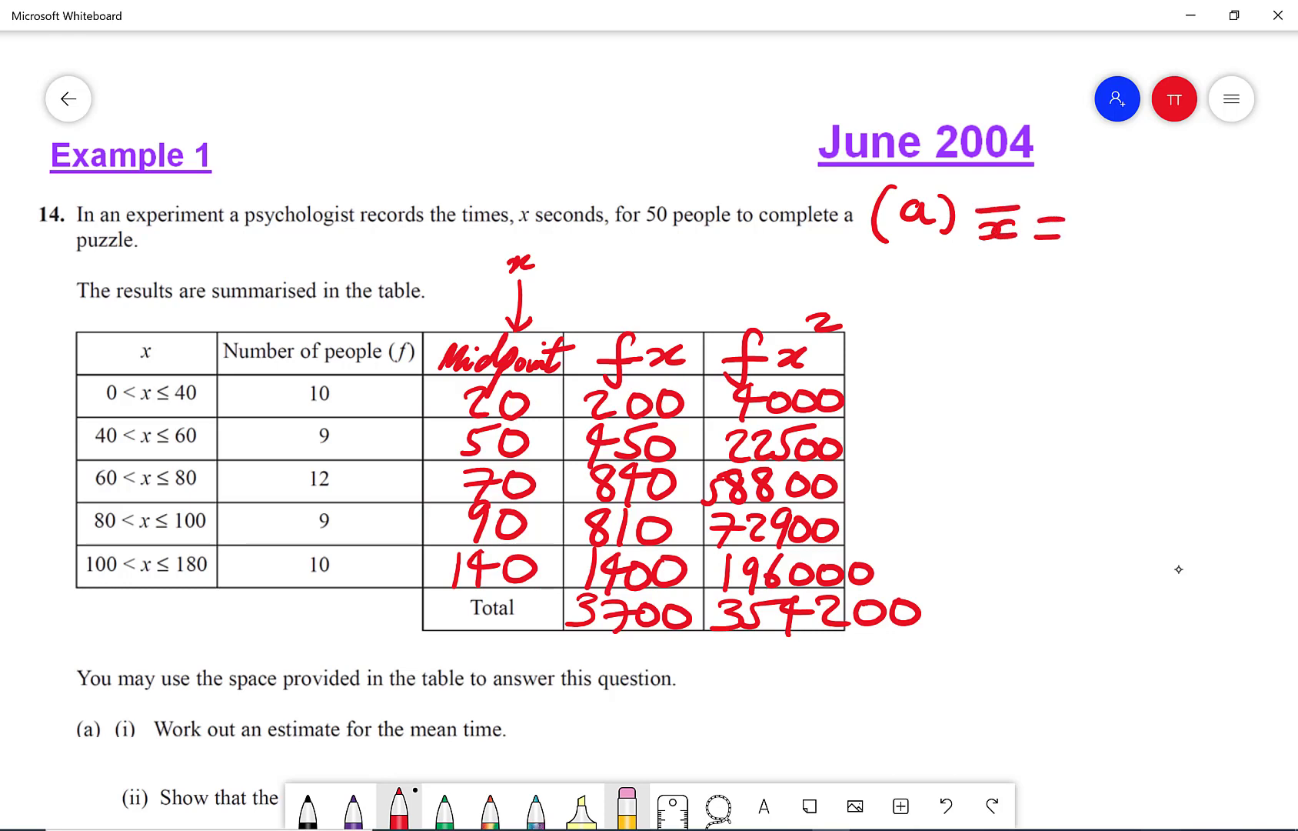
pyautogui.moveTo(1091, 189); pyautogui.dragTo(1171, 185)
pyautogui.moveTo(1090, 192)
pyautogui.mouseDown()
pyautogui.moveTo(1171, 223)
pyautogui.moveTo(1174, 203)
pyautogui.moveTo(1183, 236)
pyautogui.moveTo(1231, 217)
pyautogui.mouseUp()
pyautogui.moveTo(1229, 224)
pyautogui.mouseDown()
pyautogui.moveTo(1248, 212)
pyautogui.moveTo(1261, 224)
pyautogui.mouseUp()
pyautogui.moveTo(1090, 261)
pyautogui.mouseDown()
pyautogui.moveTo(1276, 245)
pyautogui.moveTo(1185, 271)
pyautogui.moveTo(1178, 319)
pyautogui.mouseUp()
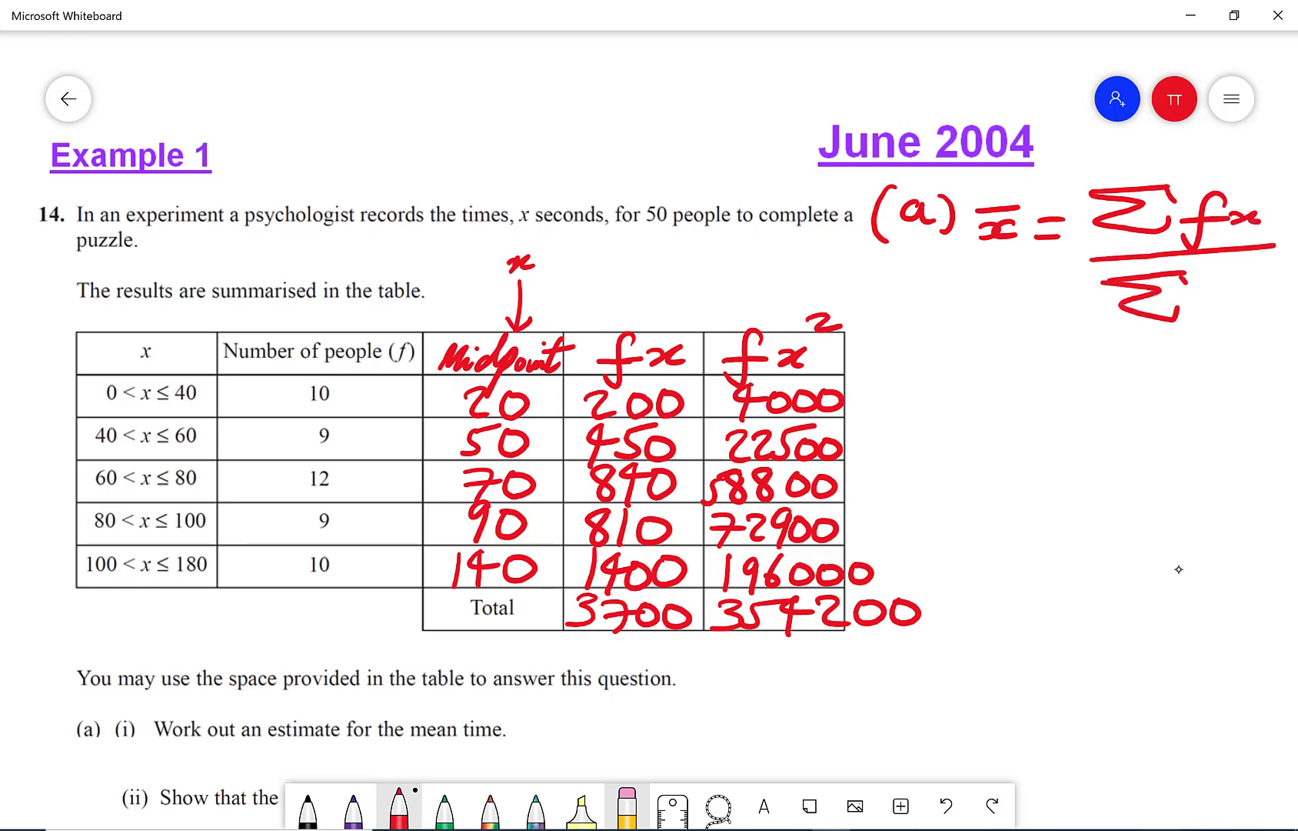
pyautogui.moveTo(1235, 282)
pyautogui.mouseDown()
pyautogui.moveTo(1197, 333)
pyautogui.moveTo(1246, 302)
pyautogui.mouseUp()
# Handwrite x̄ = 3700 below the mean formula, with a fraction line under 3700
pyautogui.moveTo(907, 377); pyautogui.dragTo(934, 385)
pyautogui.moveTo(956, 371)
pyautogui.mouseDown()
pyautogui.moveTo(934, 383)
pyautogui.moveTo(964, 351)
pyautogui.moveTo(1018, 361)
pyautogui.mouseUp()
pyautogui.moveTo(987, 382)
pyautogui.mouseDown()
pyautogui.moveTo(1076, 369)
pyautogui.moveTo(1040, 389)
pyautogui.mouseUp()
pyautogui.moveTo(1086, 362)
pyautogui.mouseDown()
pyautogui.moveTo(1128, 352)
pyautogui.moveTo(1107, 392)
pyautogui.mouseUp()
pyautogui.moveTo(1091, 374); pyautogui.dragTo(1124, 365)
pyautogui.moveTo(1142, 363); pyautogui.dragTo(1190, 363)
pyautogui.click(1182, 363)
pyautogui.moveTo(1010, 419); pyautogui.dragTo(1262, 394)
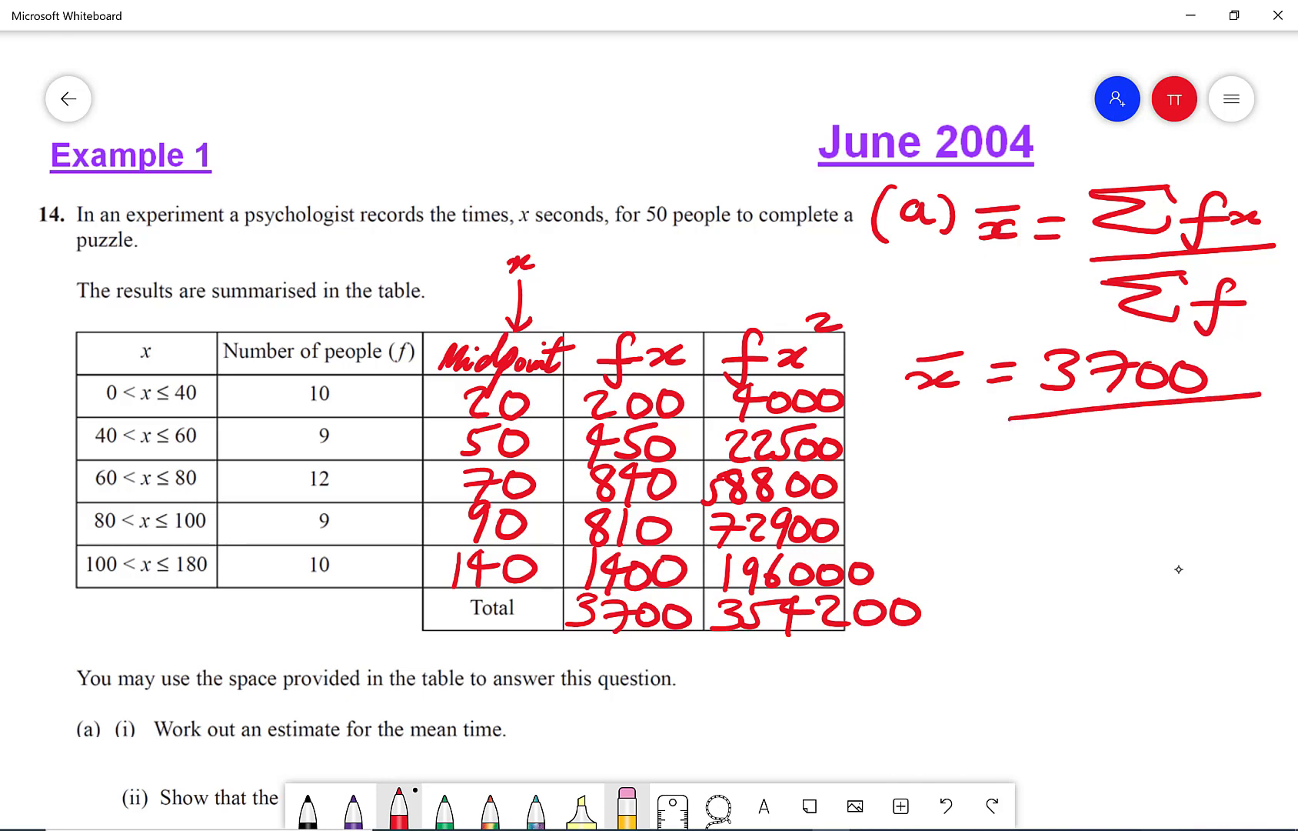
# Draw two total lines beneath the Number of people column and calculate 10+9+12+9+10 in the calculator emulator
pyautogui.moveTo(254, 608); pyautogui.dragTo(377, 573)
pyautogui.moveTo(265, 660); pyautogui.dragTo(416, 611)
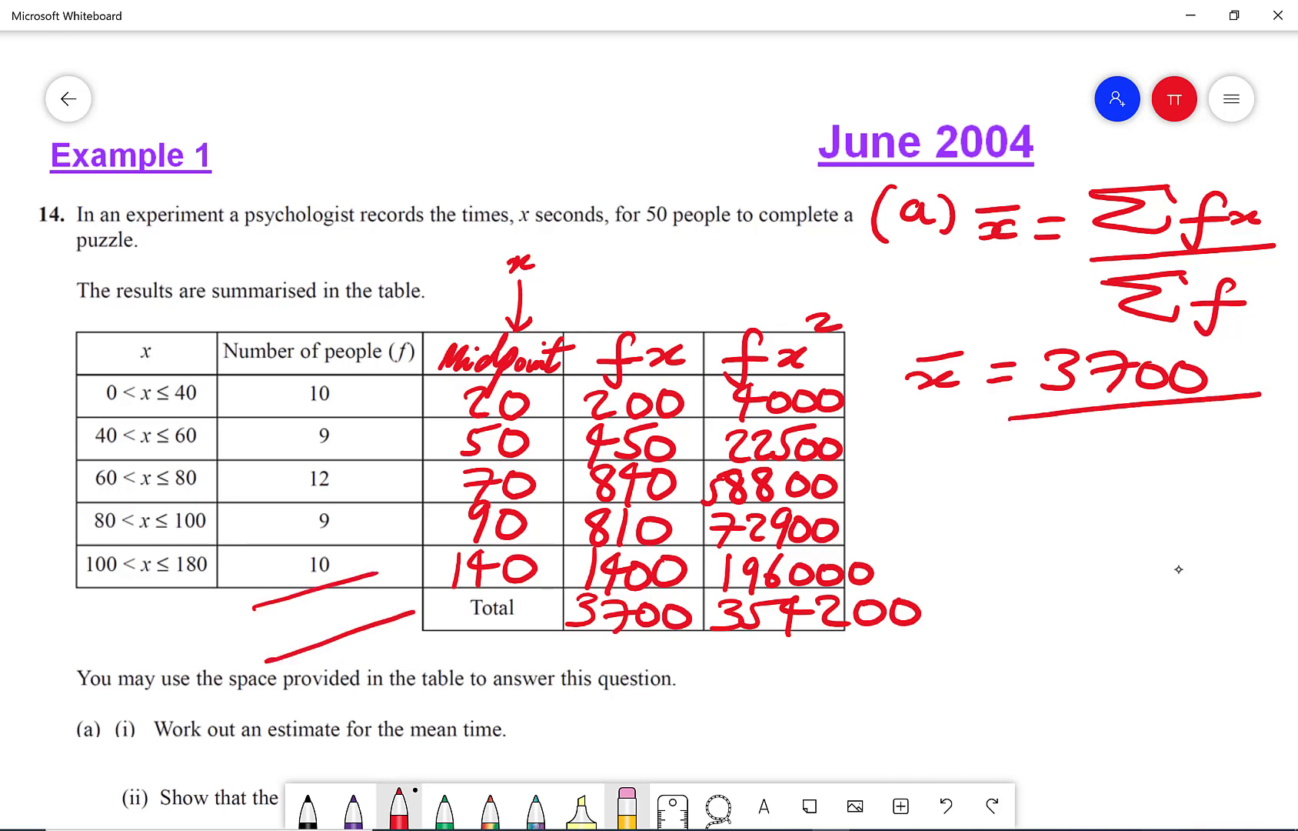
pyautogui.click(944, 829)
pyautogui.click(1207, 550)
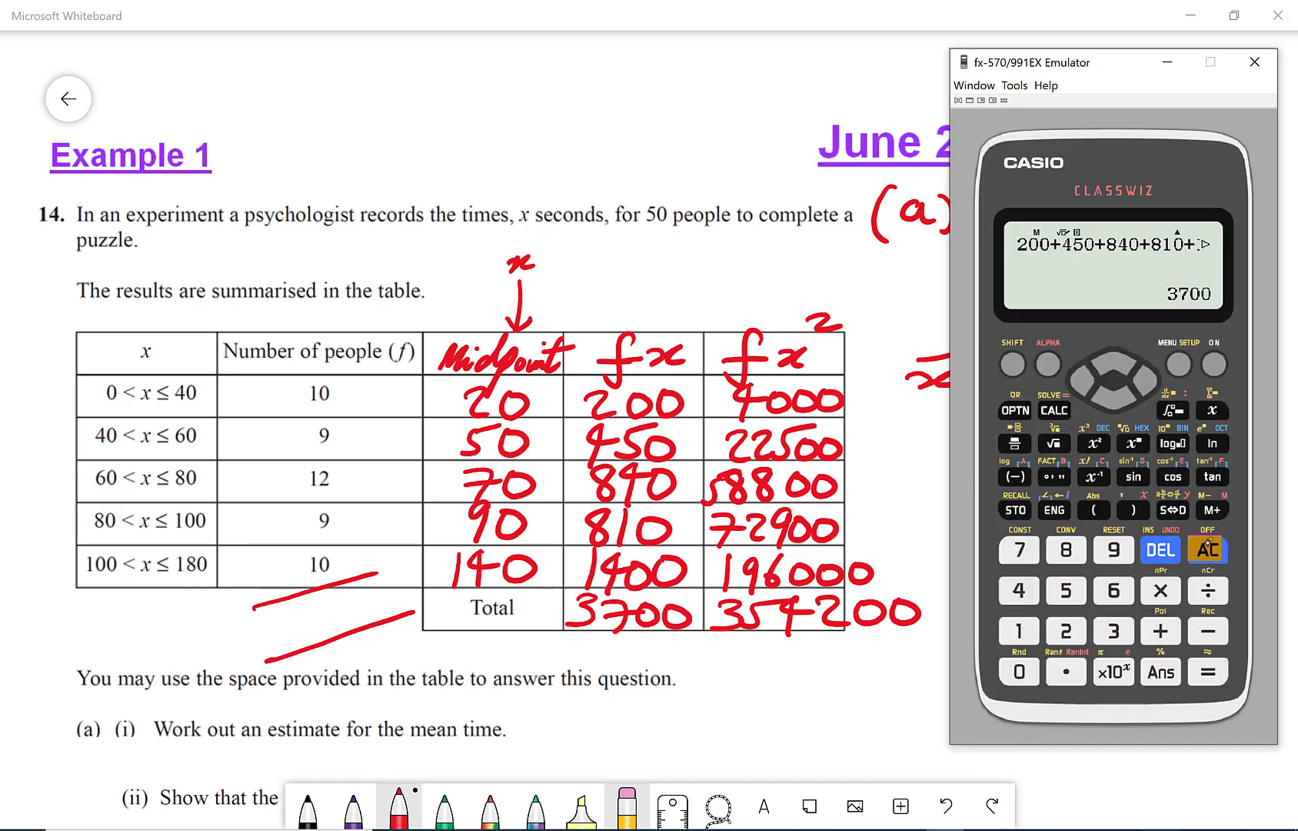
pyautogui.click(1021, 633)
pyautogui.click(1021, 674)
pyautogui.click(1161, 631)
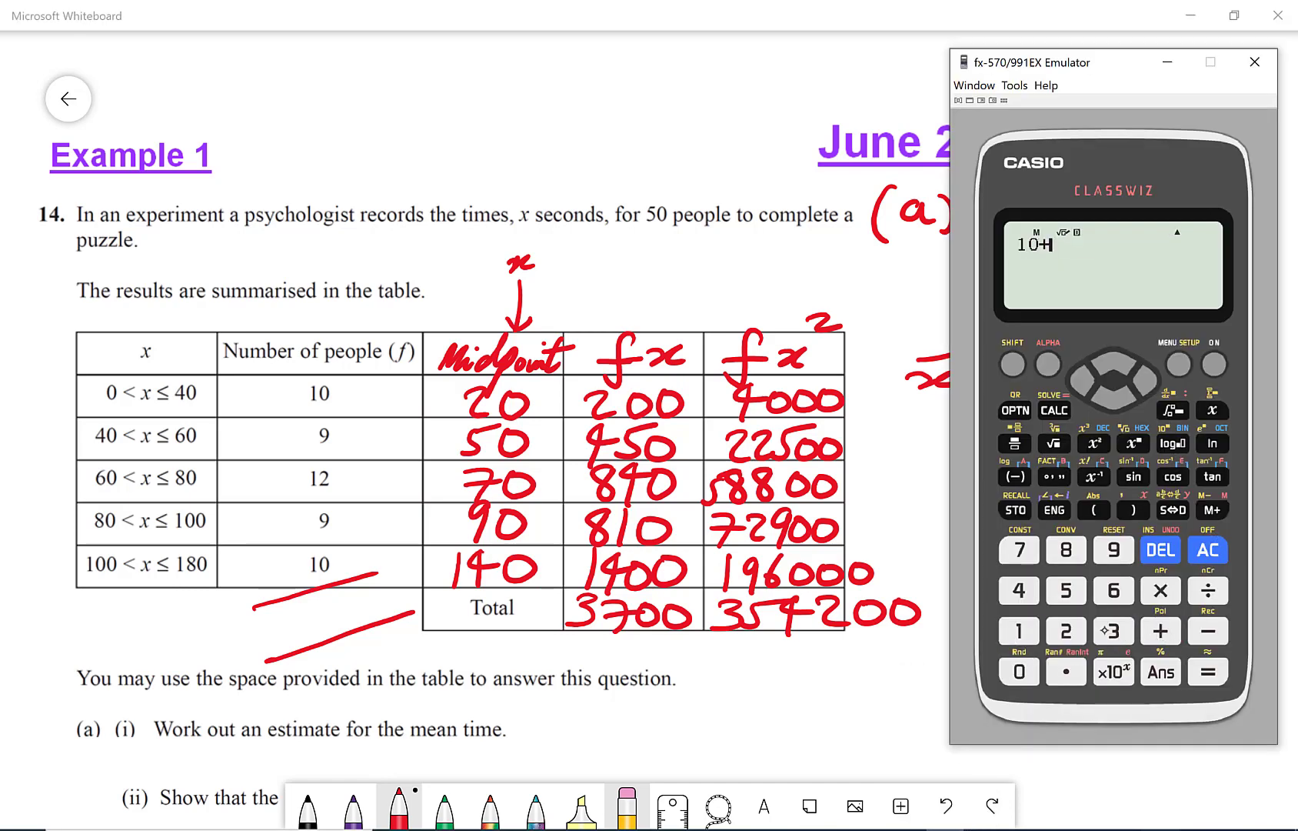
pyautogui.click(1114, 551)
pyautogui.click(1160, 631)
pyautogui.click(1019, 631)
pyautogui.click(1066, 631)
pyautogui.click(1161, 632)
pyautogui.click(1114, 550)
pyautogui.click(1161, 632)
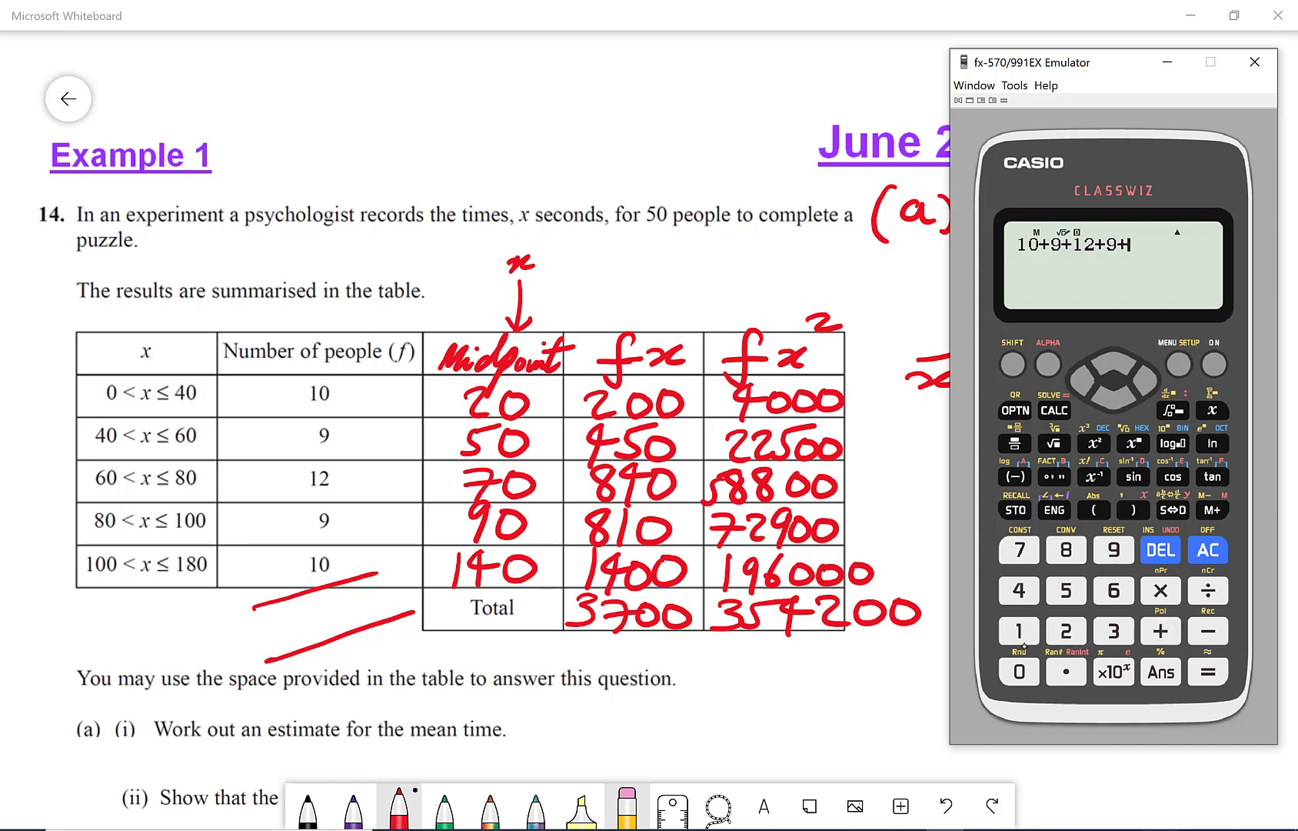
pyautogui.click(1020, 631)
pyautogui.click(1020, 671)
pyautogui.click(1209, 673)
# Return to the whiteboard and handwrite 50 between the two total lines beneath the Number of people column
pyautogui.hotkey('alt', 'Tab')
pyautogui.moveTo(282, 611)
pyautogui.mouseDown()
pyautogui.moveTo(272, 637)
pyautogui.moveTo(326, 608)
pyautogui.mouseUp()
pyautogui.moveTo(337, 614); pyautogui.dragTo(335, 616)
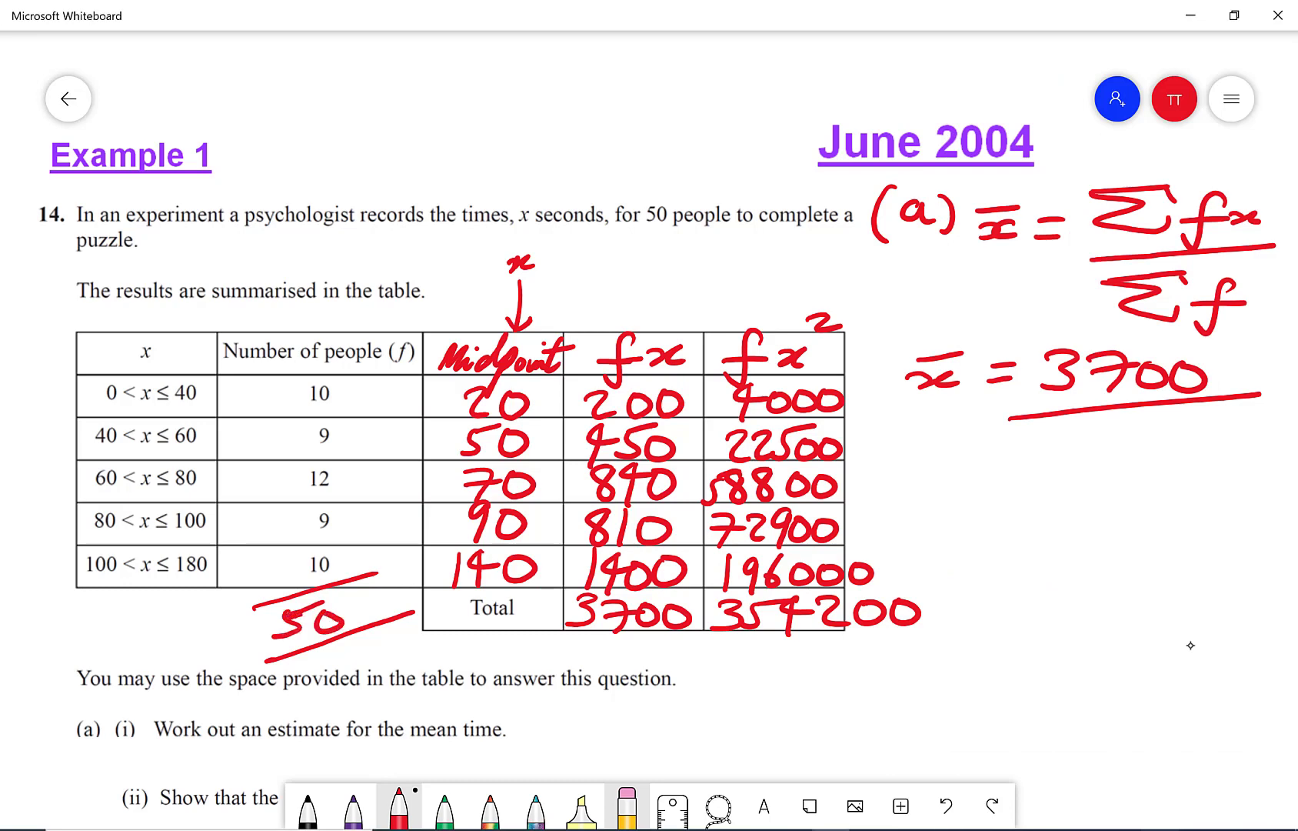
# Handwrite 50 as the denominator under 3700 and start a new x̄ = line below it
pyautogui.moveTo(1101, 435)
pyautogui.mouseDown()
pyautogui.moveTo(1069, 464)
pyautogui.moveTo(1125, 440)
pyautogui.mouseUp()
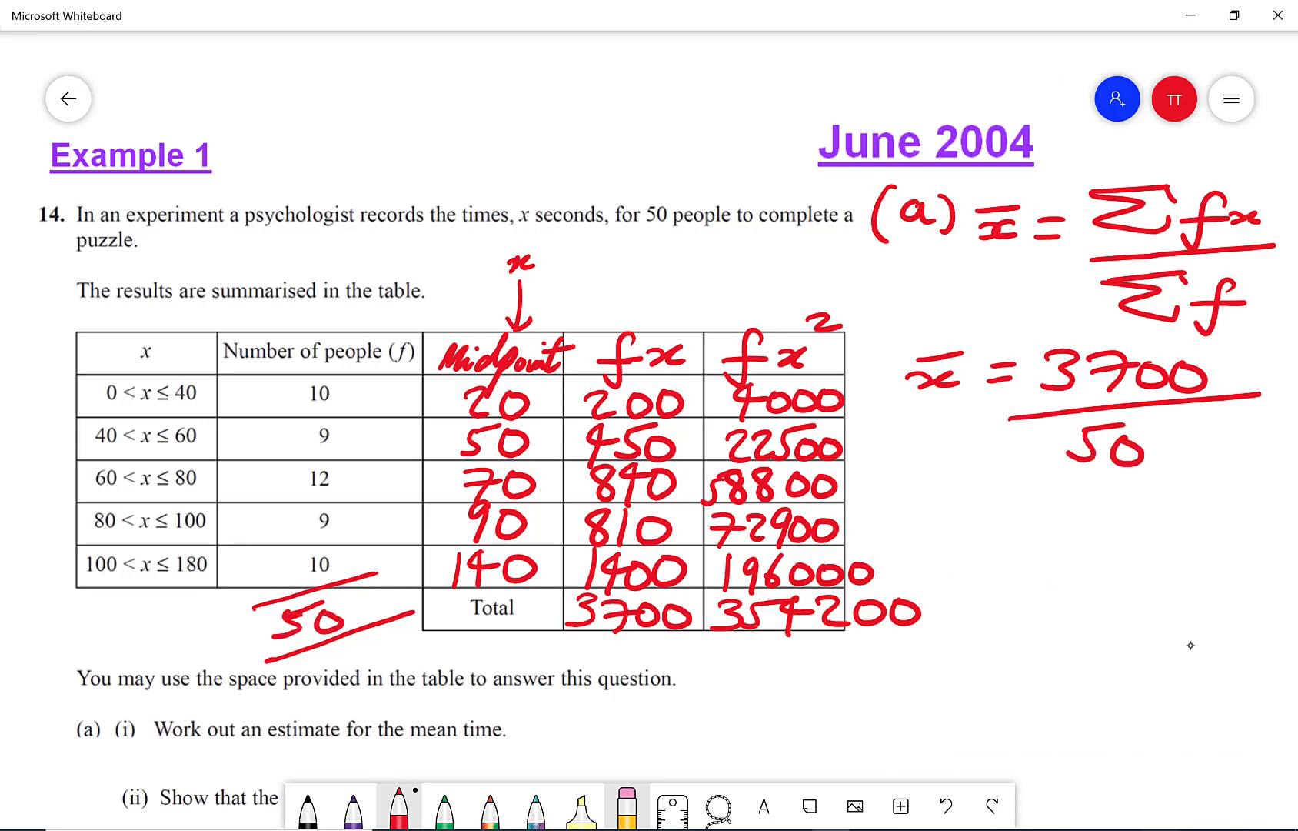
pyautogui.moveTo(936, 524)
pyautogui.mouseDown()
pyautogui.moveTo(983, 531)
pyautogui.moveTo(982, 501)
pyautogui.moveTo(1037, 517)
pyautogui.mouseUp()
pyautogui.moveTo(1007, 537); pyautogui.dragTo(1034, 534)
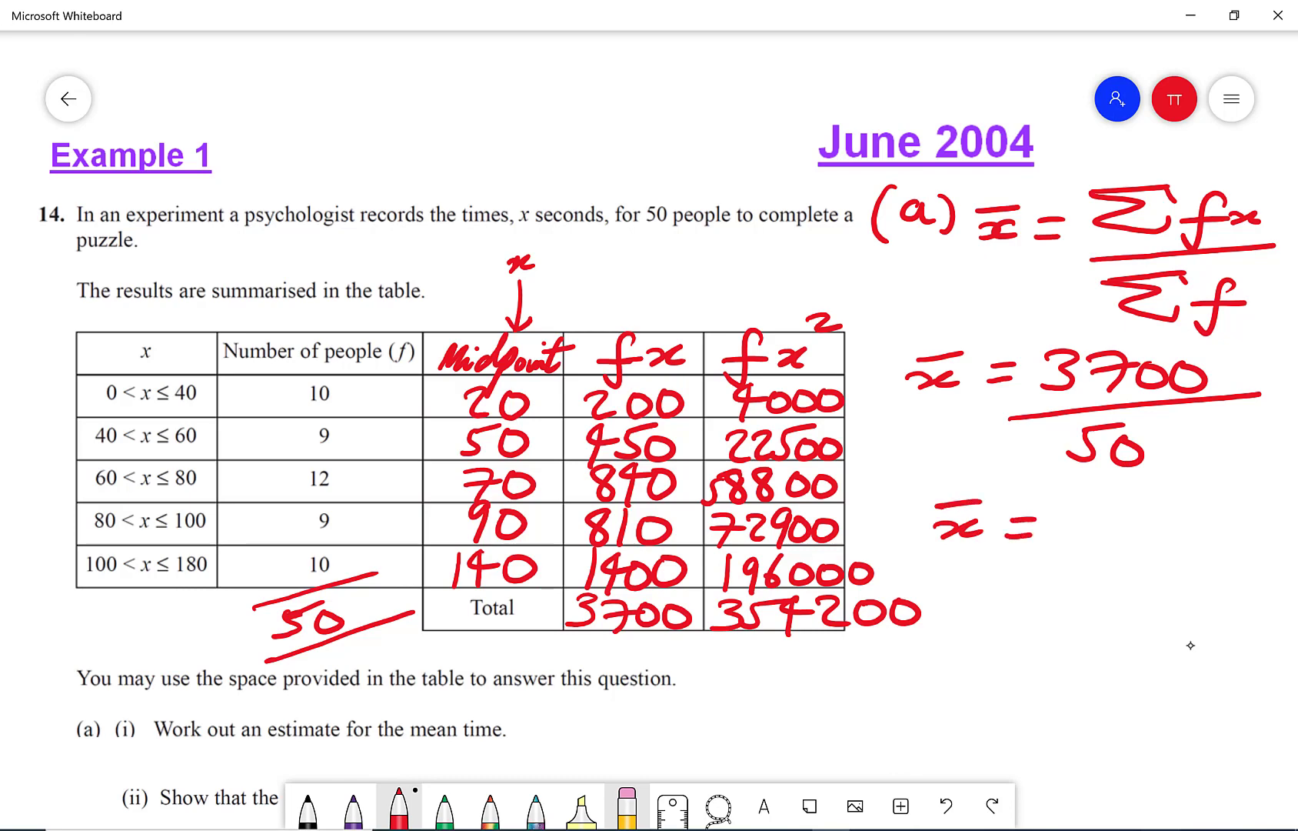
# Bring back the calculator emulator, move it clear of the mean working, and calculate 3700÷50
pyautogui.hotkey('alt', 'Tab')
pyautogui.click(1208, 550)
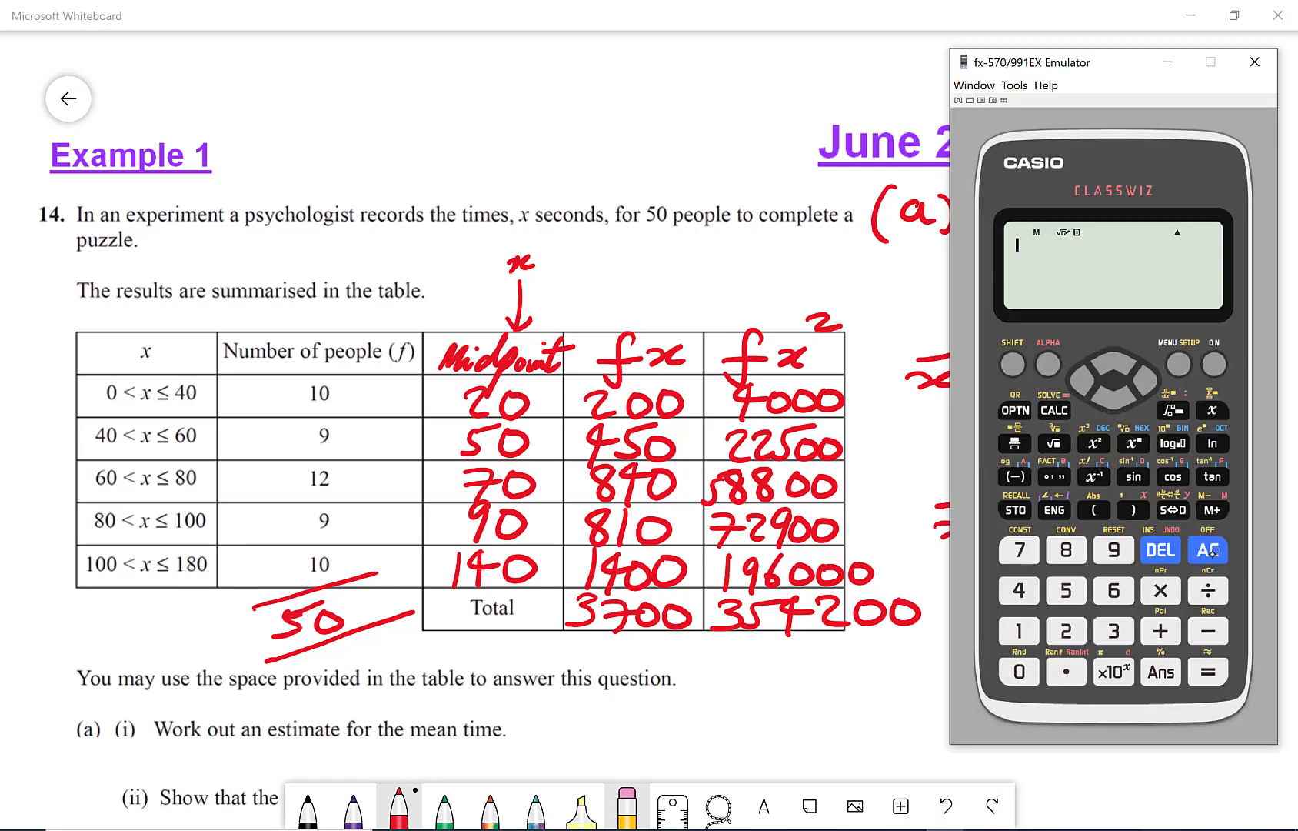
pyautogui.moveTo(1118, 62); pyautogui.dragTo(681, 46)
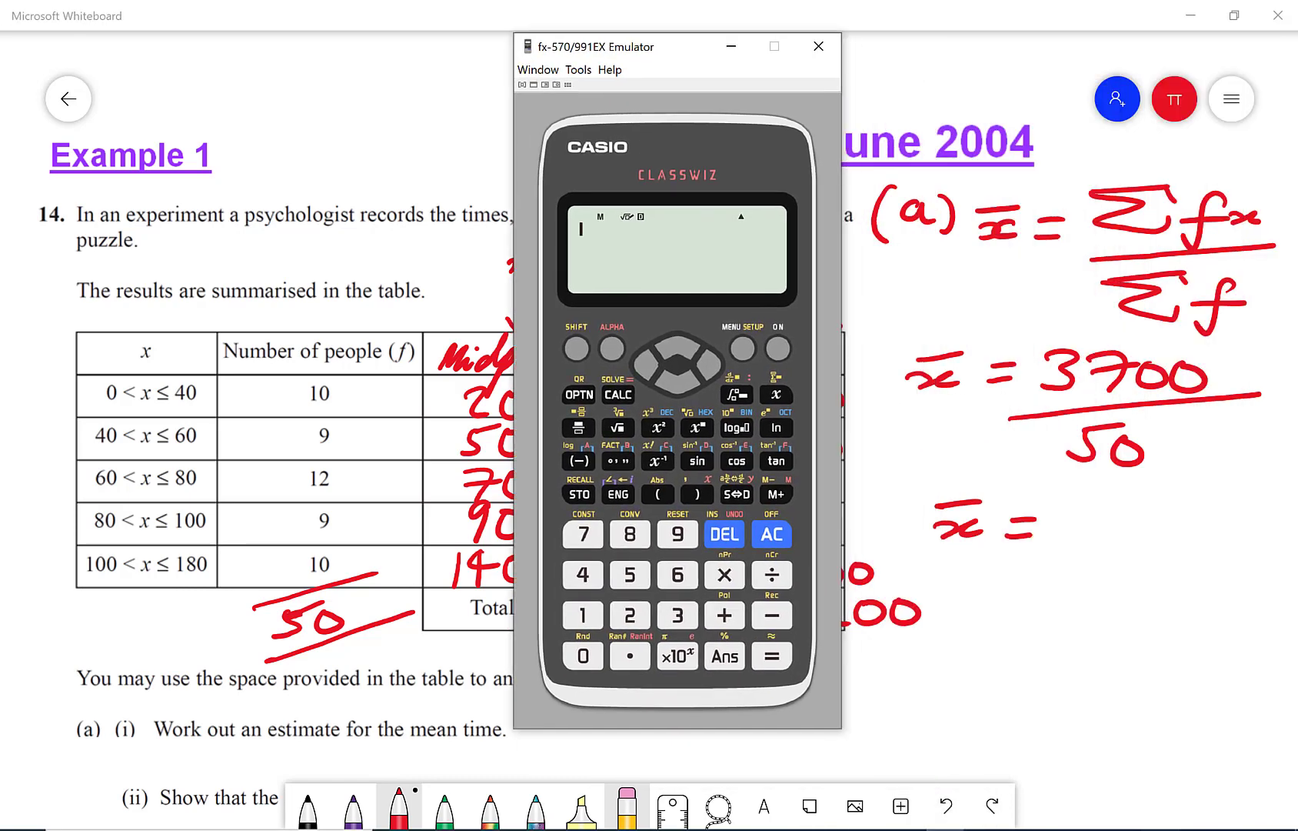
pyautogui.click(677, 616)
pyautogui.click(584, 534)
pyautogui.click(583, 656)
pyautogui.click(583, 656)
pyautogui.click(771, 575)
pyautogui.click(583, 656)
pyautogui.click(724, 534)
pyautogui.click(630, 574)
pyautogui.click(583, 656)
pyautogui.click(771, 656)
# Handwrite 74 after the last x̄ = and double underline it as the answer
pyautogui.moveTo(1079, 506)
pyautogui.mouseDown()
pyautogui.moveTo(1091, 548)
pyautogui.moveTo(1136, 522)
pyautogui.mouseUp()
pyautogui.moveTo(1160, 504)
pyautogui.mouseDown()
pyautogui.moveTo(1144, 510)
pyautogui.moveTo(1188, 523)
pyautogui.mouseUp()
pyautogui.moveTo(1160, 505); pyautogui.dragTo(1152, 555)
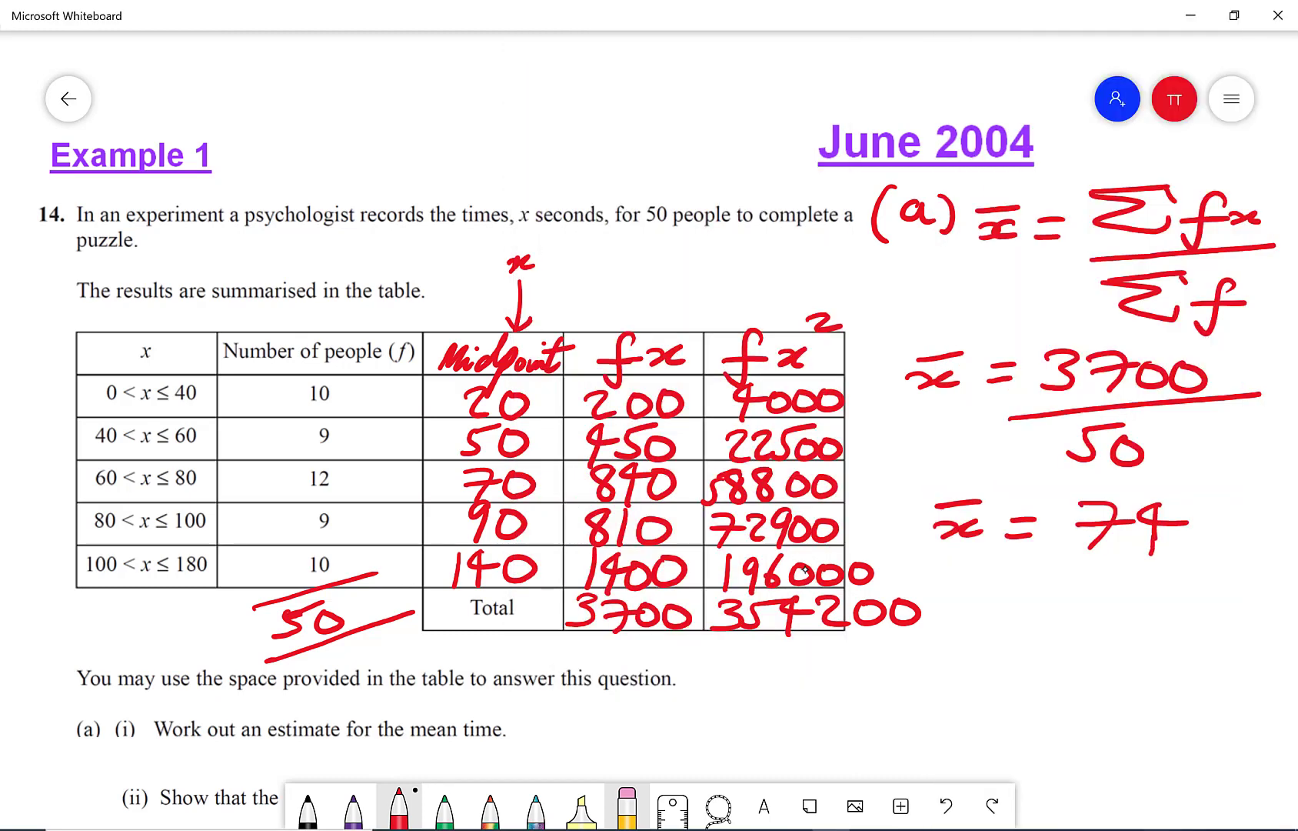
pyautogui.moveTo(1055, 573)
pyautogui.mouseDown()
pyautogui.moveTo(1175, 564)
pyautogui.moveTo(1073, 585)
pyautogui.moveTo(1176, 577)
pyautogui.mouseUp()
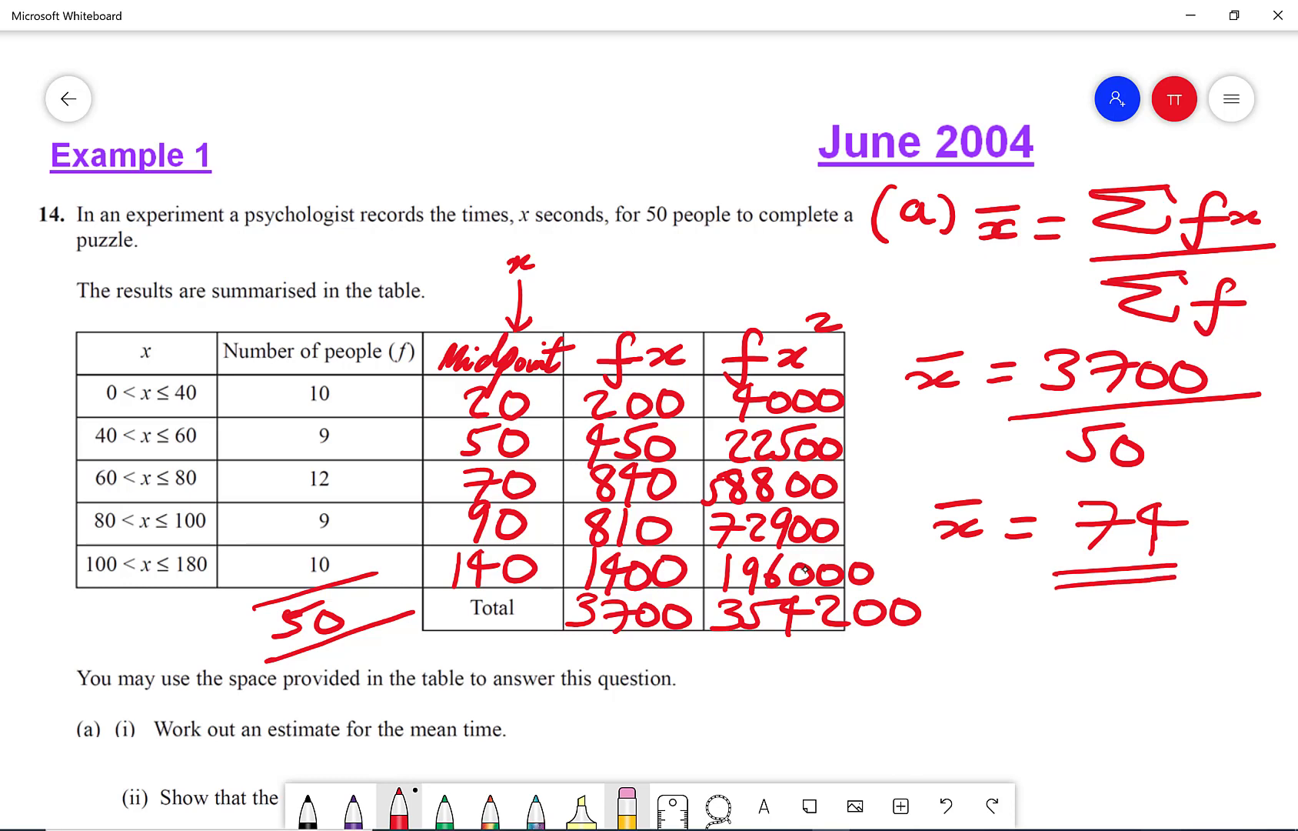
# Handwrite σ = with a long square root sign containing the fraction Σfx² / Σf, near part (a)(ii)
pyautogui.scroll(-5, 804, 569)
pyautogui.hscroll(2, 805, 569)
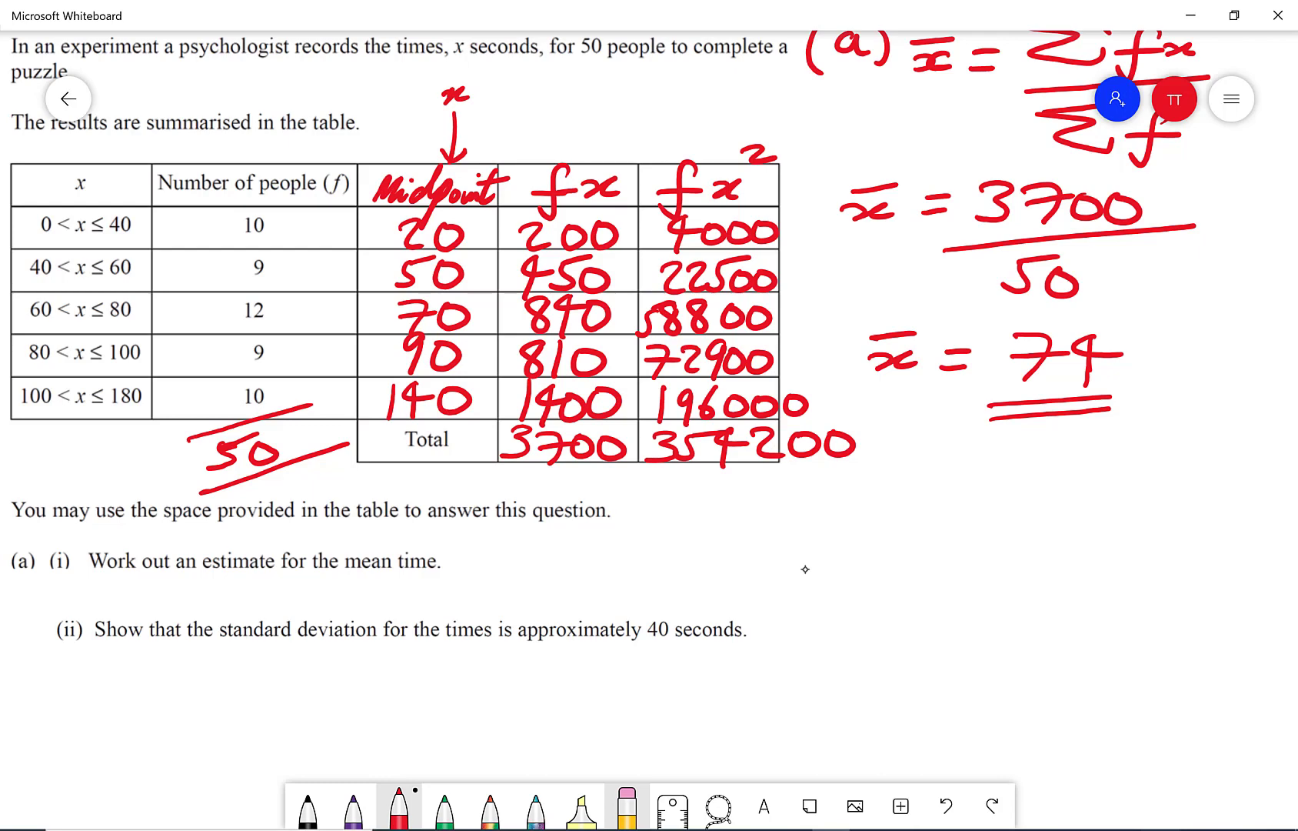
pyautogui.moveTo(636, 510)
pyautogui.mouseDown()
pyautogui.moveTo(678, 507)
pyautogui.moveTo(637, 516)
pyautogui.moveTo(687, 523)
pyautogui.mouseUp()
pyautogui.moveTo(666, 540); pyautogui.dragTo(683, 536)
pyautogui.moveTo(714, 617)
pyautogui.mouseDown()
pyautogui.moveTo(756, 505)
pyautogui.moveTo(1235, 480)
pyautogui.mouseUp()
pyautogui.moveTo(844, 506)
pyautogui.mouseDown()
pyautogui.moveTo(783, 512)
pyautogui.moveTo(792, 541)
pyautogui.moveTo(846, 542)
pyautogui.mouseUp()
pyautogui.moveTo(842, 506)
pyautogui.mouseDown()
pyautogui.moveTo(868, 553)
pyautogui.moveTo(882, 529)
pyautogui.mouseUp()
pyautogui.moveTo(885, 528); pyautogui.dragTo(934, 543)
pyautogui.moveTo(933, 526)
pyautogui.mouseDown()
pyautogui.moveTo(922, 544)
pyautogui.moveTo(964, 511)
pyautogui.mouseUp()
pyautogui.moveTo(784, 571); pyautogui.dragTo(954, 551)
pyautogui.moveTo(863, 582)
pyautogui.mouseDown()
pyautogui.moveTo(805, 586)
pyautogui.moveTo(814, 613)
pyautogui.moveTo(860, 613)
pyautogui.mouseUp()
pyautogui.moveTo(858, 585)
pyautogui.mouseDown()
pyautogui.moveTo(880, 635)
pyautogui.moveTo(934, 603)
pyautogui.mouseUp()
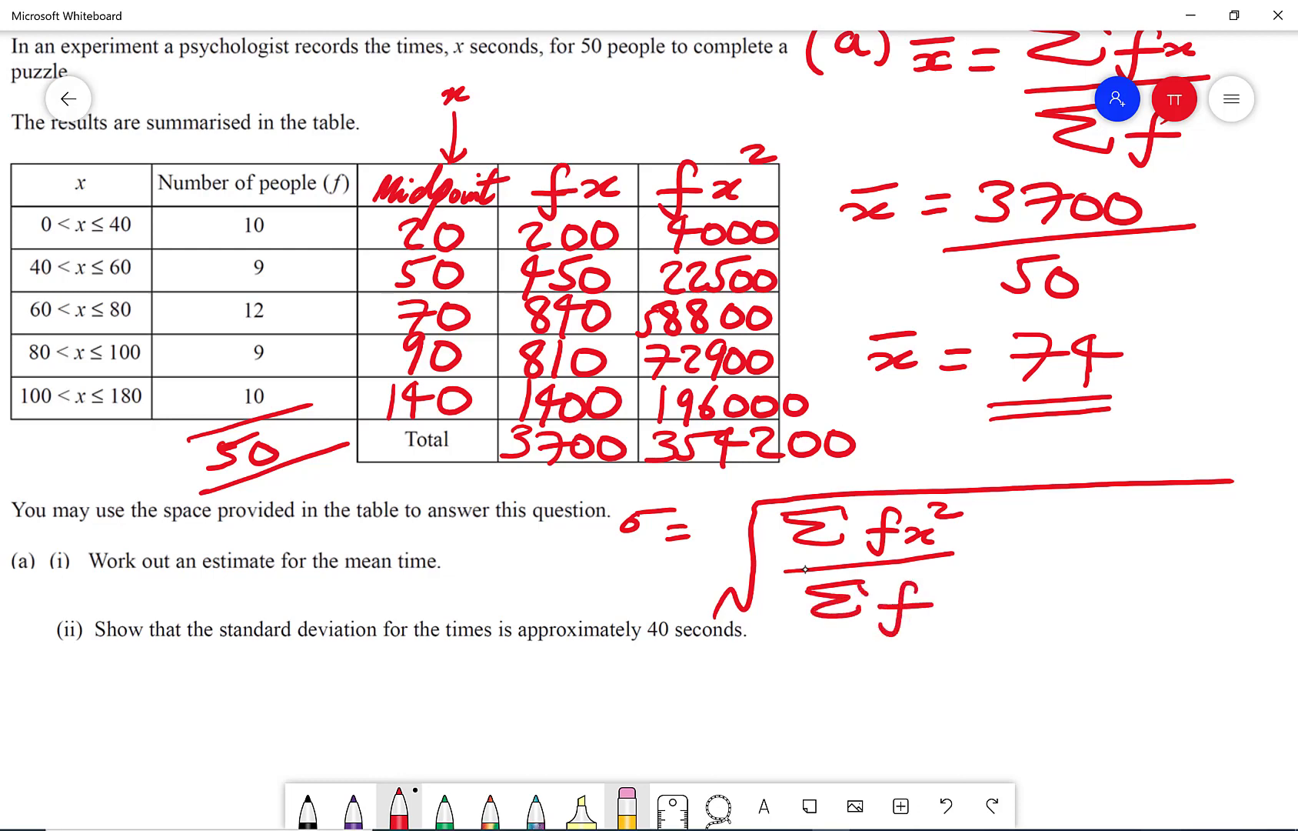
# Complete the standard deviation formula by handwriting − x̄² after the fraction under the square root
pyautogui.moveTo(999, 547); pyautogui.dragTo(1039, 544)
pyautogui.moveTo(1072, 536)
pyautogui.mouseDown()
pyautogui.moveTo(1091, 543)
pyautogui.moveTo(1077, 551)
pyautogui.mouseUp()
pyautogui.moveTo(1088, 548)
pyautogui.mouseDown()
pyautogui.moveTo(1108, 549)
pyautogui.moveTo(1114, 521)
pyautogui.mouseUp()
pyautogui.moveTo(1128, 511)
pyautogui.mouseDown()
pyautogui.moveTo(1151, 508)
pyautogui.moveTo(1154, 527)
pyautogui.mouseUp()
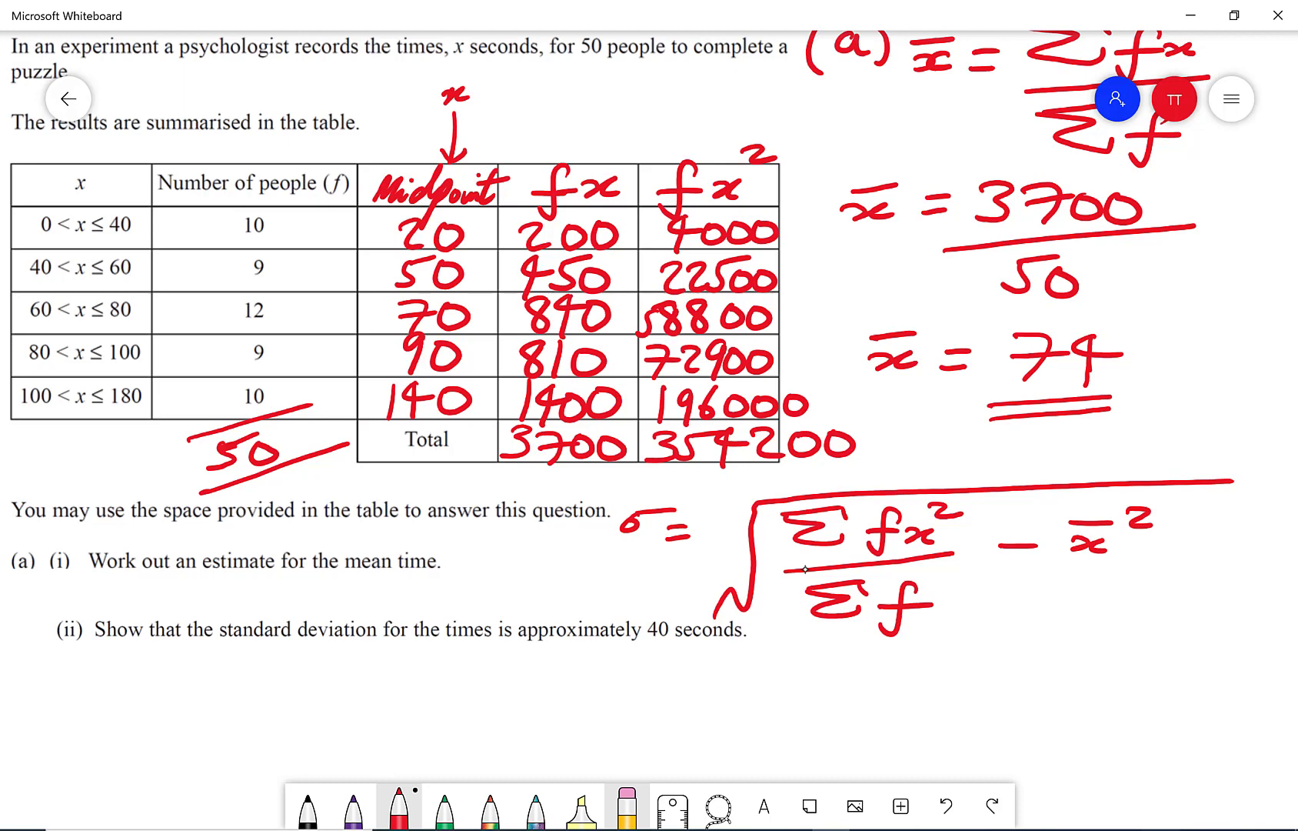
# Handwrite the substituted formula σ = √(354200/50 − 74²) below the standard deviation formula
pyautogui.moveTo(637, 672)
pyautogui.mouseDown()
pyautogui.moveTo(687, 665)
pyautogui.moveTo(643, 678)
pyautogui.moveTo(693, 680)
pyautogui.mouseUp()
pyautogui.moveTo(695, 765)
pyautogui.mouseDown()
pyautogui.moveTo(881, 643)
pyautogui.moveTo(1215, 617)
pyautogui.mouseUp()
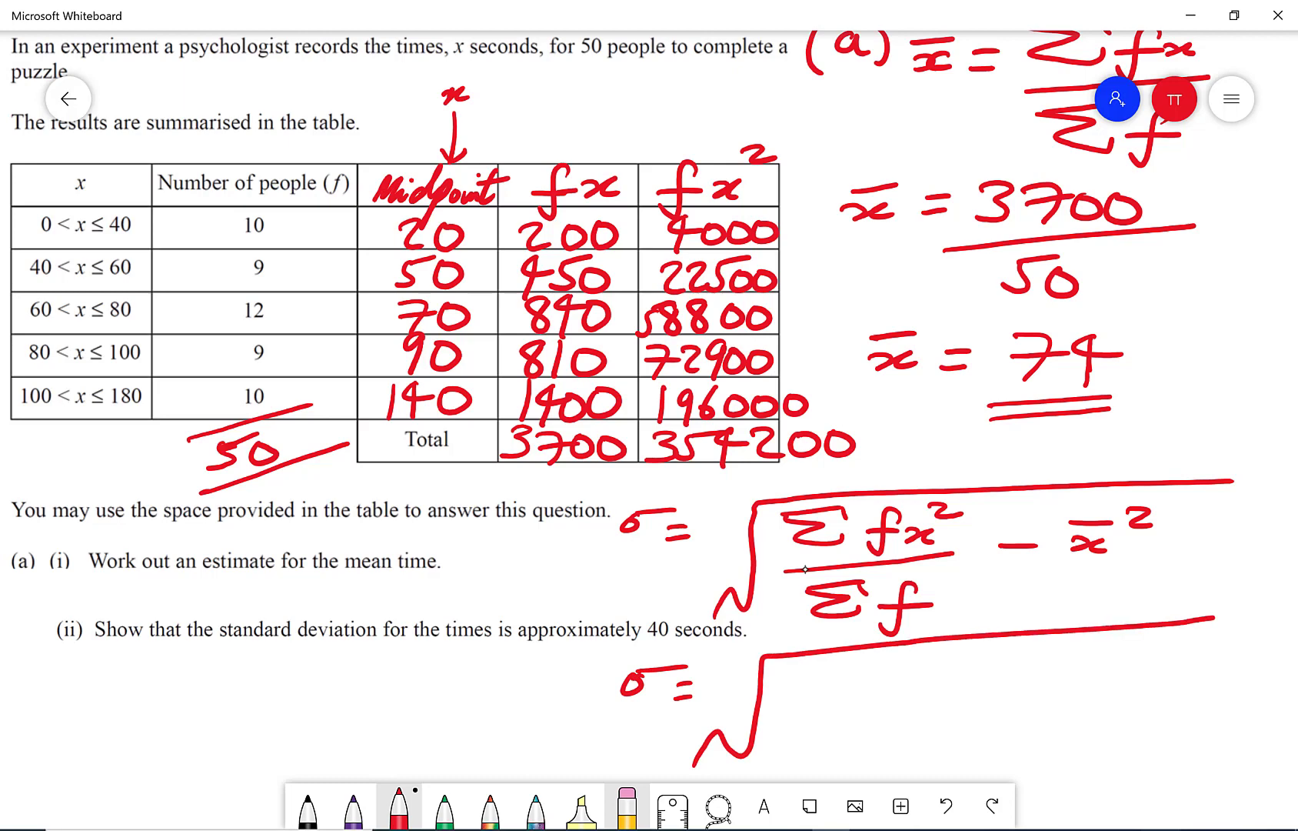
pyautogui.moveTo(795, 674)
pyautogui.mouseDown()
pyautogui.moveTo(809, 687)
pyautogui.moveTo(791, 702)
pyautogui.mouseUp()
pyautogui.moveTo(837, 677)
pyautogui.mouseDown()
pyautogui.moveTo(882, 667)
pyautogui.moveTo(824, 702)
pyautogui.moveTo(911, 679)
pyautogui.mouseUp()
pyautogui.moveTo(891, 668)
pyautogui.mouseDown()
pyautogui.moveTo(886, 706)
pyautogui.moveTo(949, 697)
pyautogui.mouseUp()
pyautogui.moveTo(969, 673); pyautogui.dragTo(1000, 669)
pyautogui.moveTo(777, 729); pyautogui.dragTo(1052, 708)
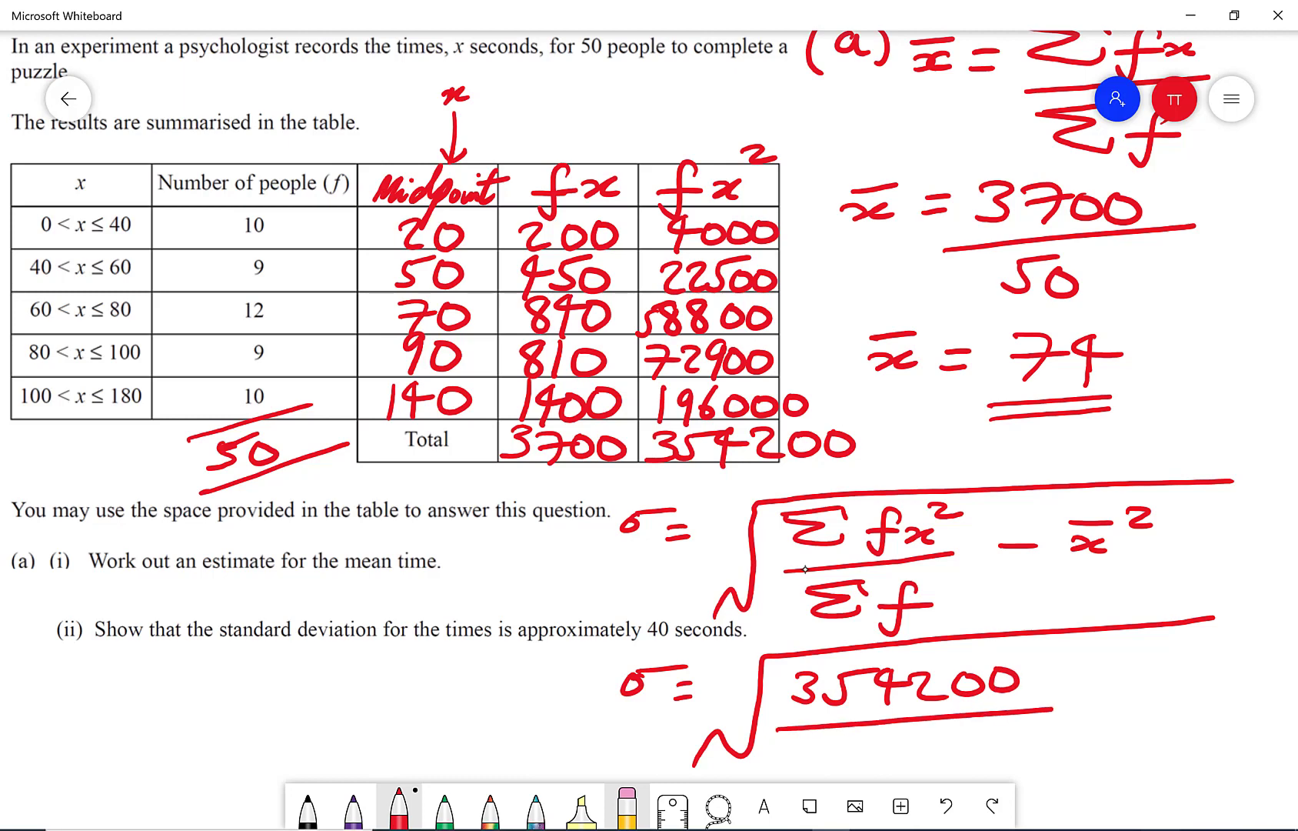
pyautogui.moveTo(892, 737)
pyautogui.mouseDown()
pyautogui.moveTo(844, 745)
pyautogui.moveTo(823, 768)
pyautogui.moveTo(884, 750)
pyautogui.mouseUp()
pyautogui.moveTo(1051, 686)
pyautogui.mouseDown()
pyautogui.moveTo(1138, 654)
pyautogui.moveTo(1119, 693)
pyautogui.moveTo(1184, 663)
pyautogui.mouseUp()
pyautogui.moveTo(1177, 650); pyautogui.dragTo(1168, 687)
pyautogui.moveTo(1211, 618)
pyautogui.mouseDown()
pyautogui.moveTo(1260, 610)
pyautogui.moveTo(1220, 649)
pyautogui.moveTo(1237, 653)
pyautogui.mouseUp()
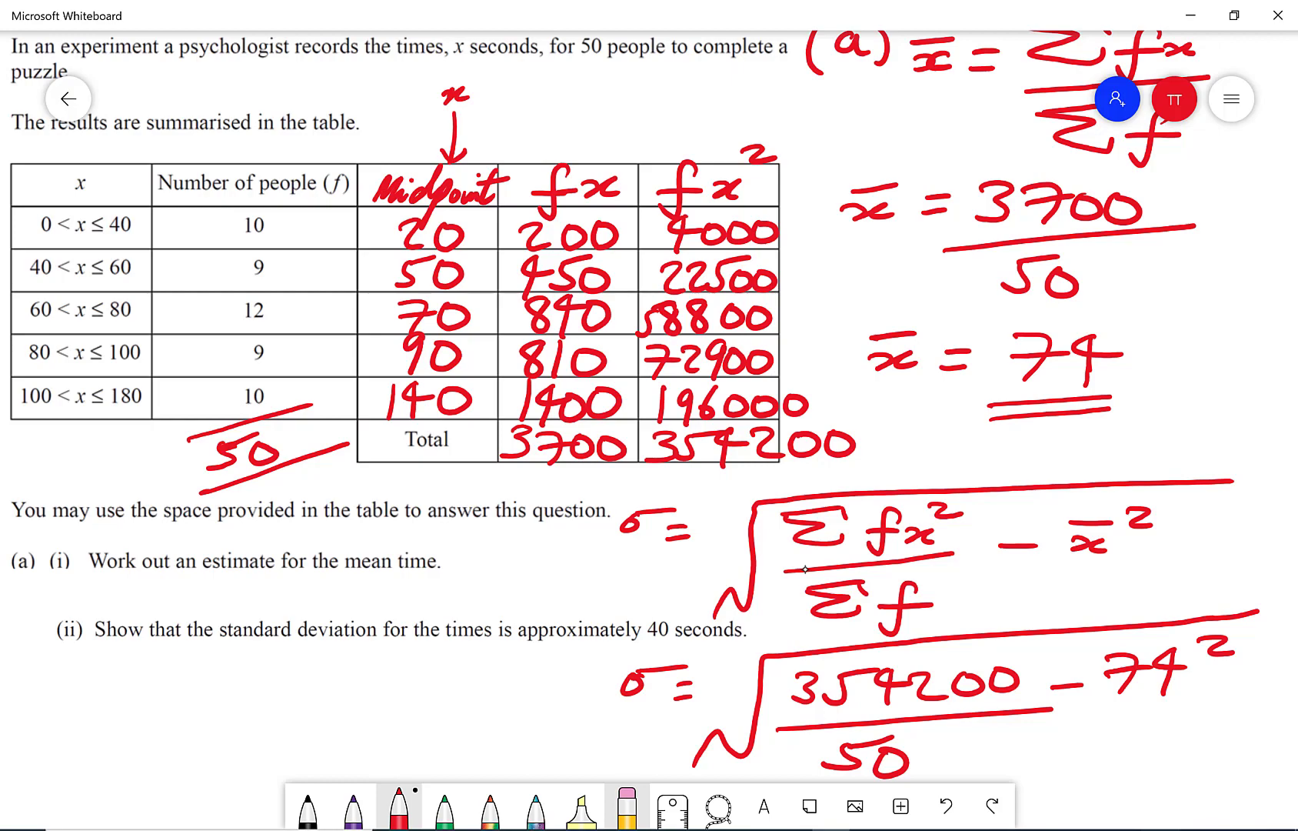
# Start a new σ = line beneath the substituted standard deviation formula
pyautogui.scroll(-5, 804, 569)
pyautogui.moveTo(616, 677)
pyautogui.mouseDown()
pyautogui.moveTo(679, 666)
pyautogui.moveTo(617, 683)
pyautogui.moveTo(705, 685)
pyautogui.mouseUp()
pyautogui.moveTo(676, 712); pyautogui.dragTo(711, 706)
# Switch to the fx-570/991EX calculator emulator, place it clear of the standard deviation working and clear its previous calculation
pyautogui.click(946, 829)
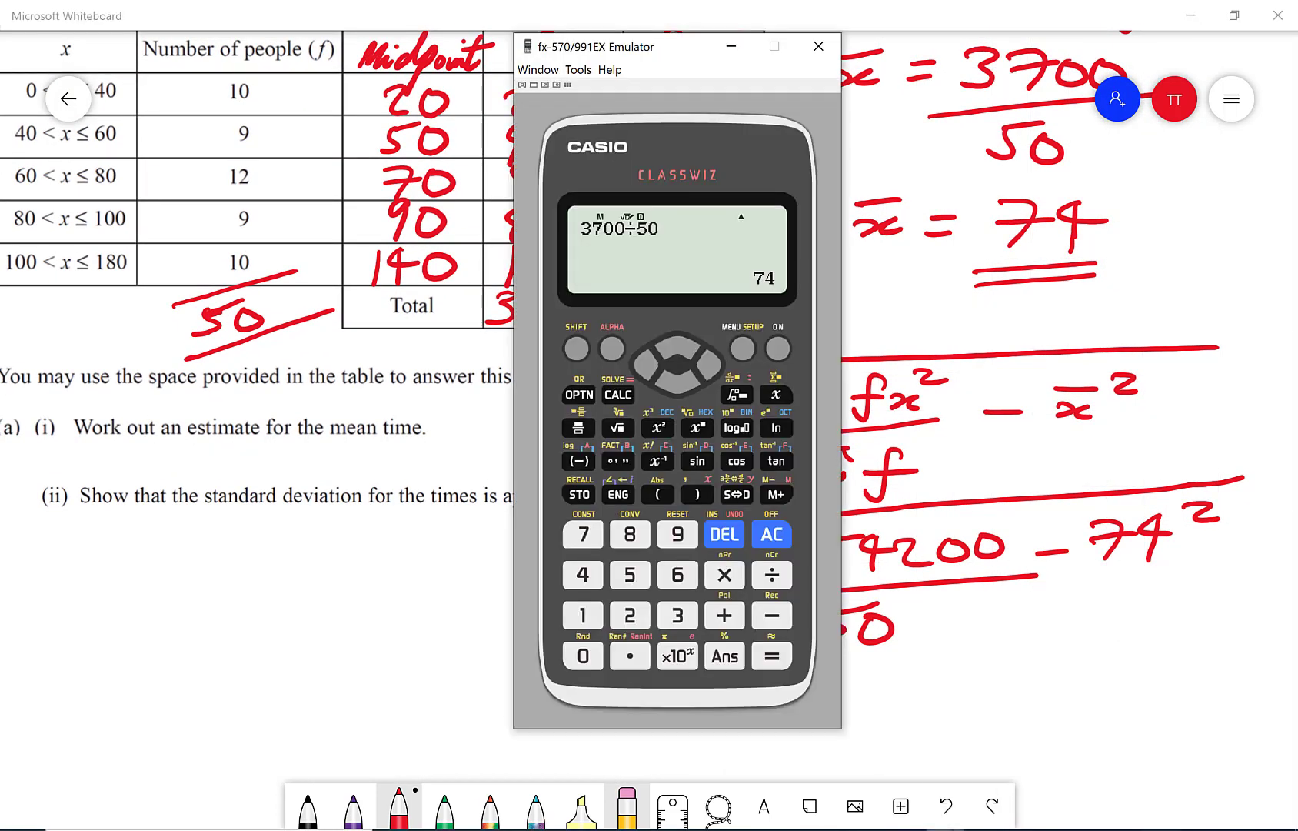
pyautogui.moveTo(678, 56); pyautogui.dragTo(299, 97)
pyautogui.click(390, 578)
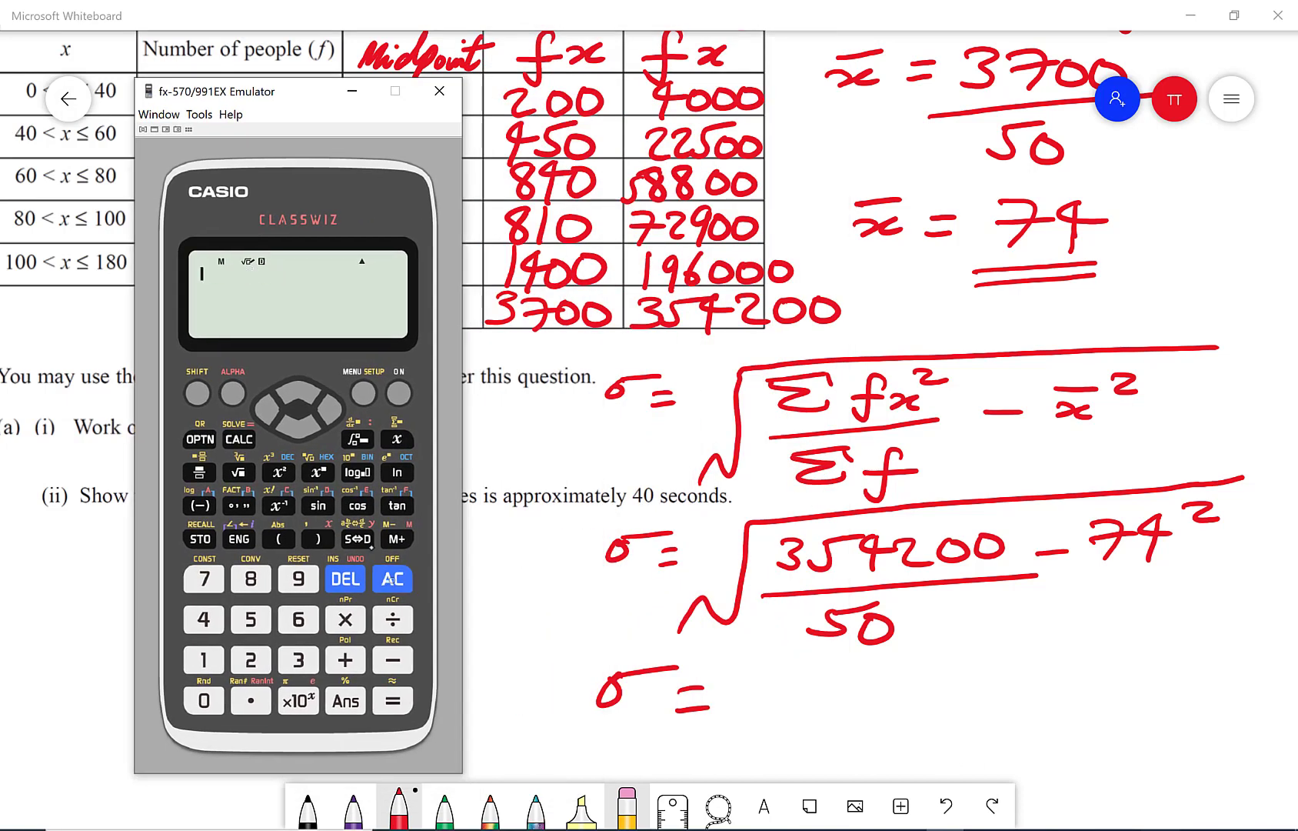
# Enter a square root containing the fraction 354200 over 50 in the calculator
pyautogui.click(237, 473)
pyautogui.click(199, 473)
pyautogui.click(299, 659)
pyautogui.click(251, 619)
pyautogui.click(204, 620)
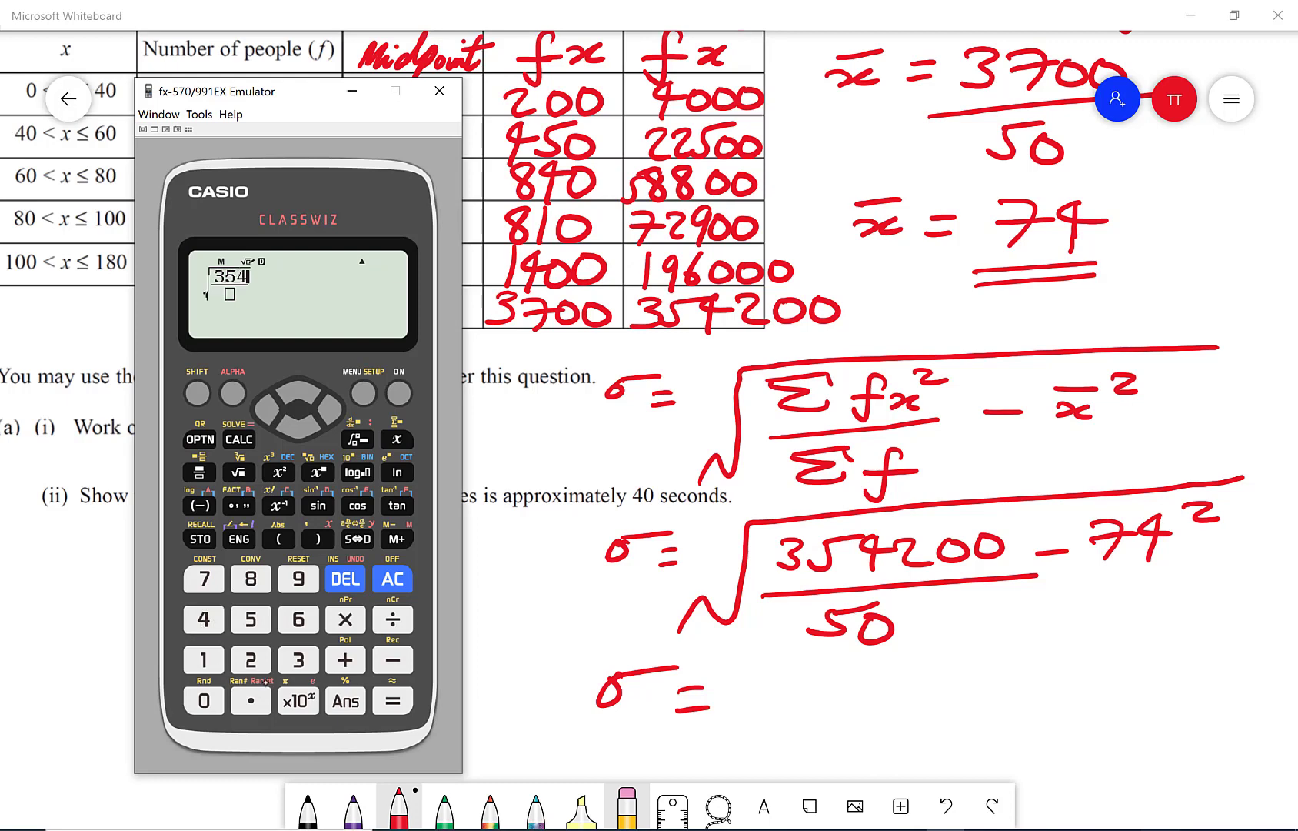
pyautogui.click(251, 659)
pyautogui.click(204, 700)
pyautogui.click(204, 700)
pyautogui.click(303, 436)
pyautogui.click(262, 621)
pyautogui.click(203, 700)
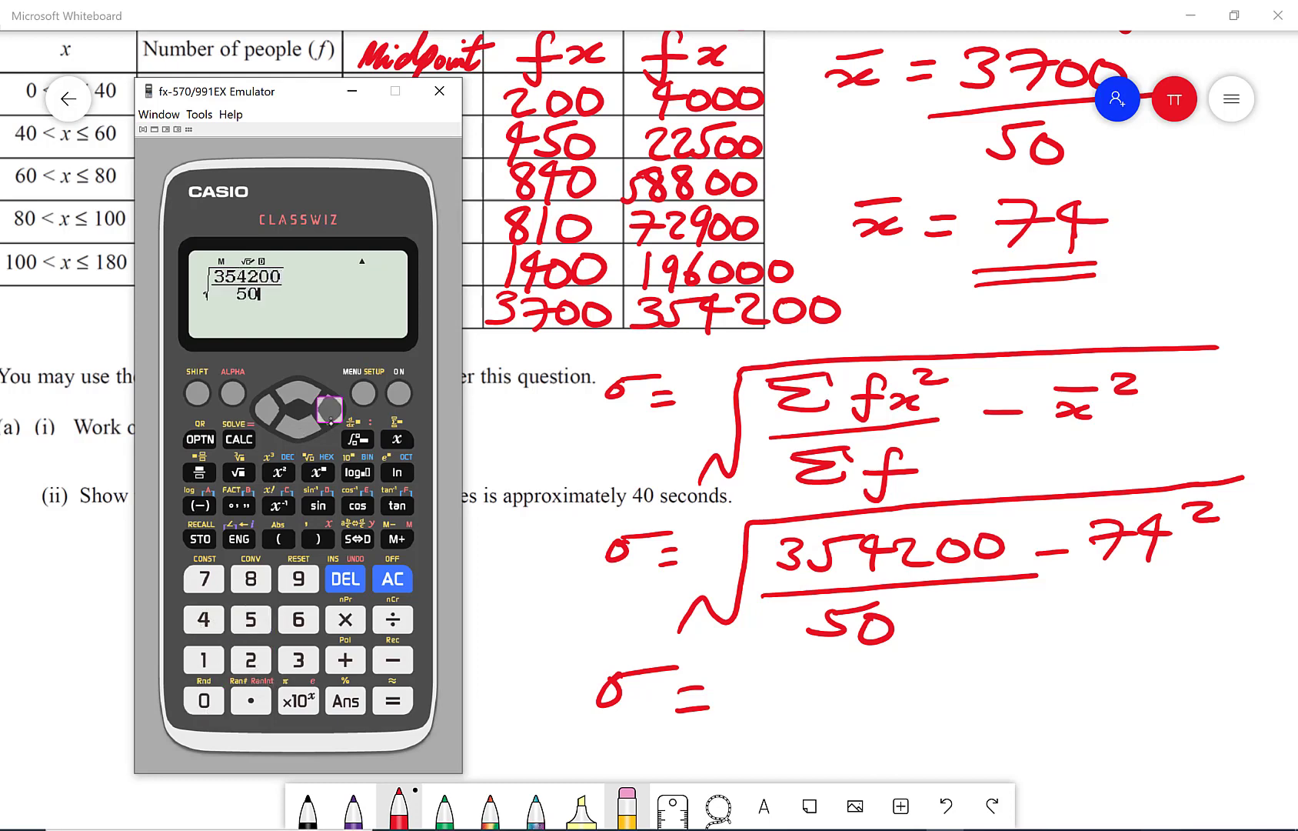
# Subtract 74² inside the square root after the fraction and evaluate the expression as a decimal
pyautogui.click(331, 410)
pyautogui.click(393, 660)
pyautogui.click(204, 578)
pyautogui.click(204, 619)
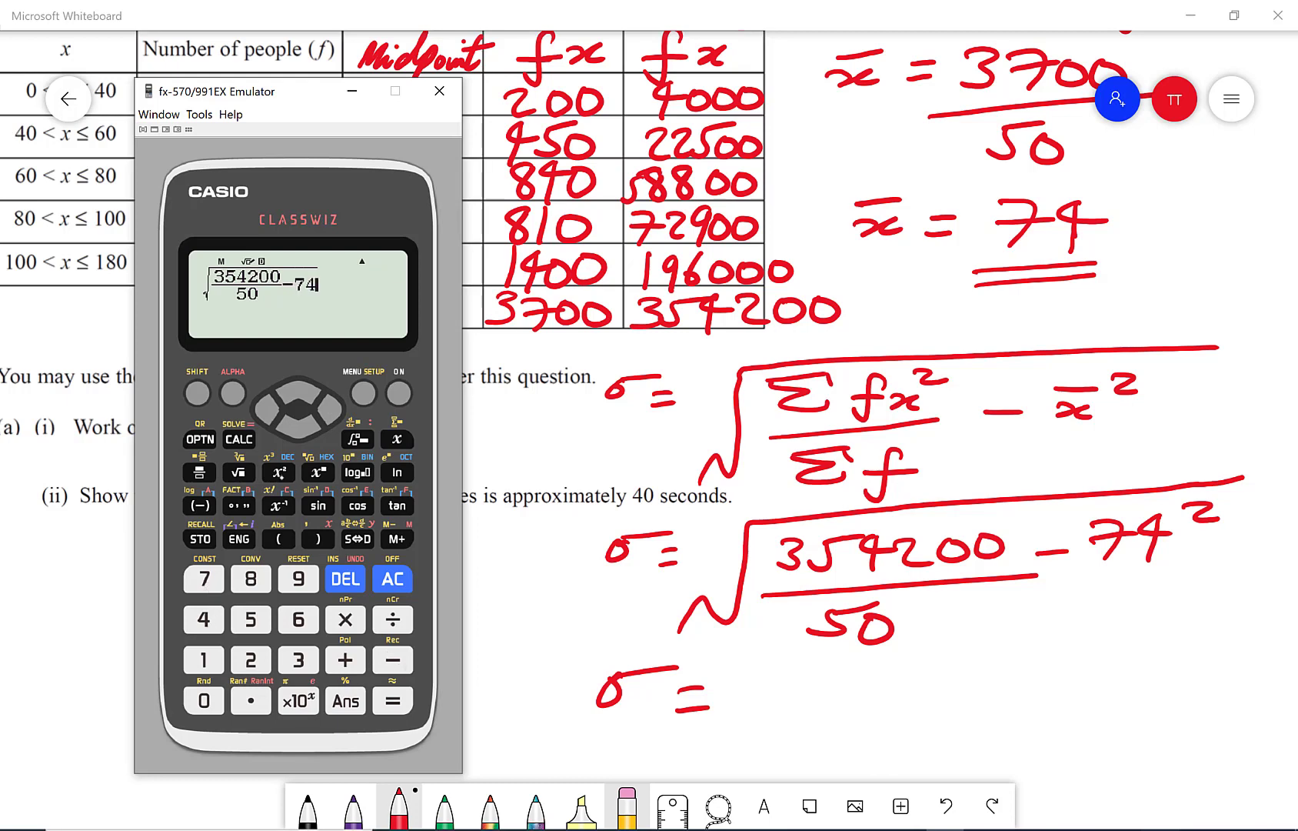
pyautogui.click(279, 473)
pyautogui.click(395, 703)
pyautogui.click(358, 539)
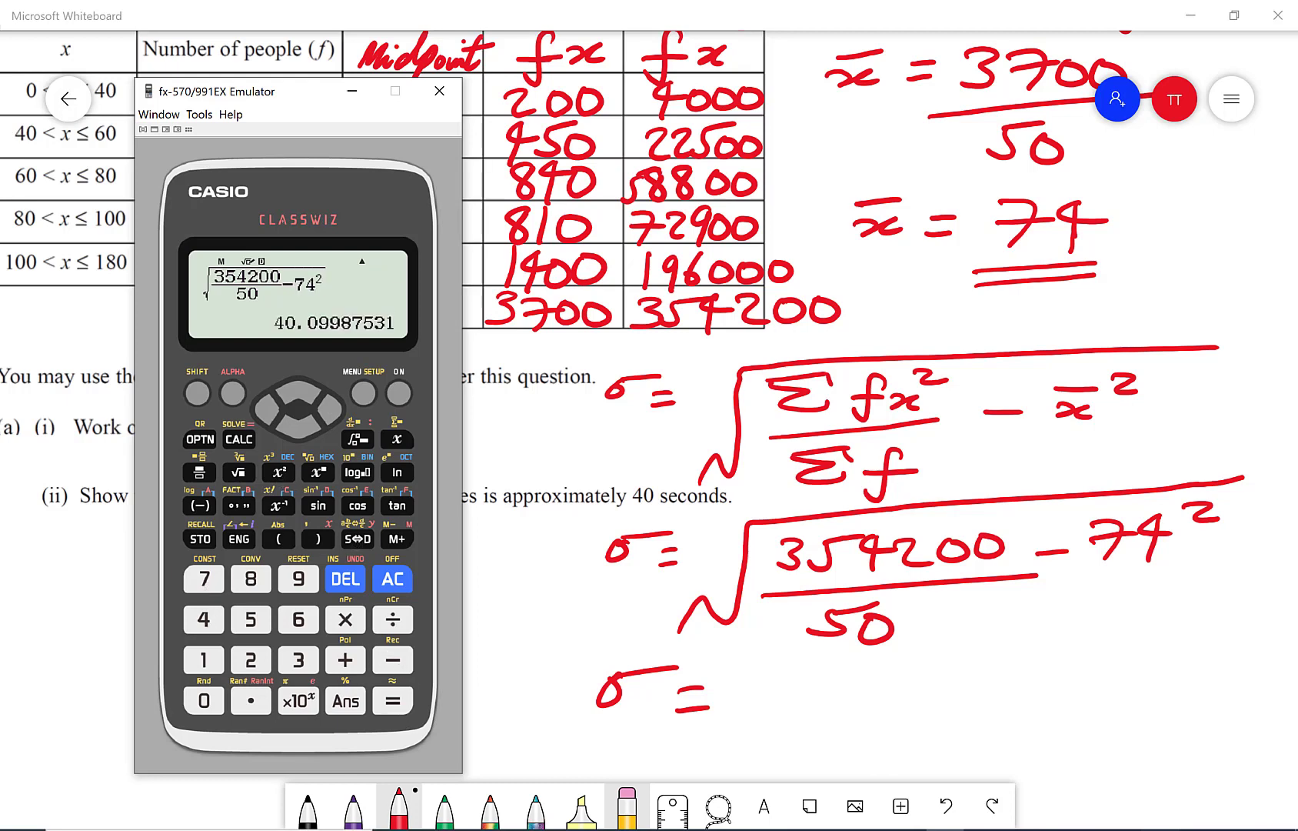
# Back on the whiteboard, handwrite 40.099... after the last σ =, checking the digits against the calculator
pyautogui.moveTo(759, 671); pyautogui.dragTo(791, 687)
pyautogui.moveTo(773, 668); pyautogui.dragTo(749, 718)
pyautogui.moveTo(803, 684); pyautogui.dragTo(805, 685)
pyautogui.click(839, 708)
pyautogui.moveTo(887, 681)
pyautogui.mouseDown()
pyautogui.moveTo(872, 696)
pyautogui.moveTo(888, 680)
pyautogui.mouseUp()
pyautogui.moveTo(955, 670); pyautogui.dragTo(946, 717)
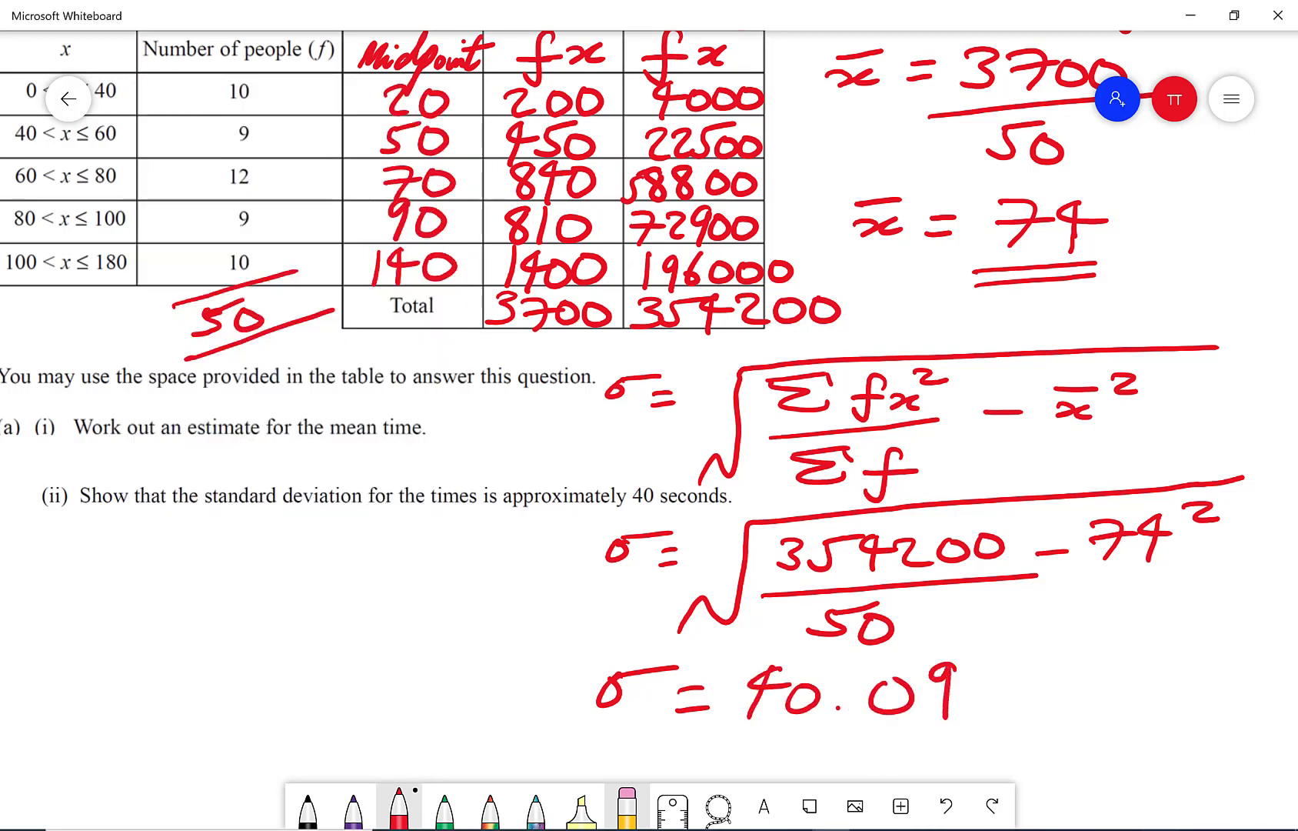
pyautogui.moveTo(997, 669); pyautogui.dragTo(994, 712)
pyautogui.click(945, 829)
pyautogui.hotkey('alt', 'Tab')
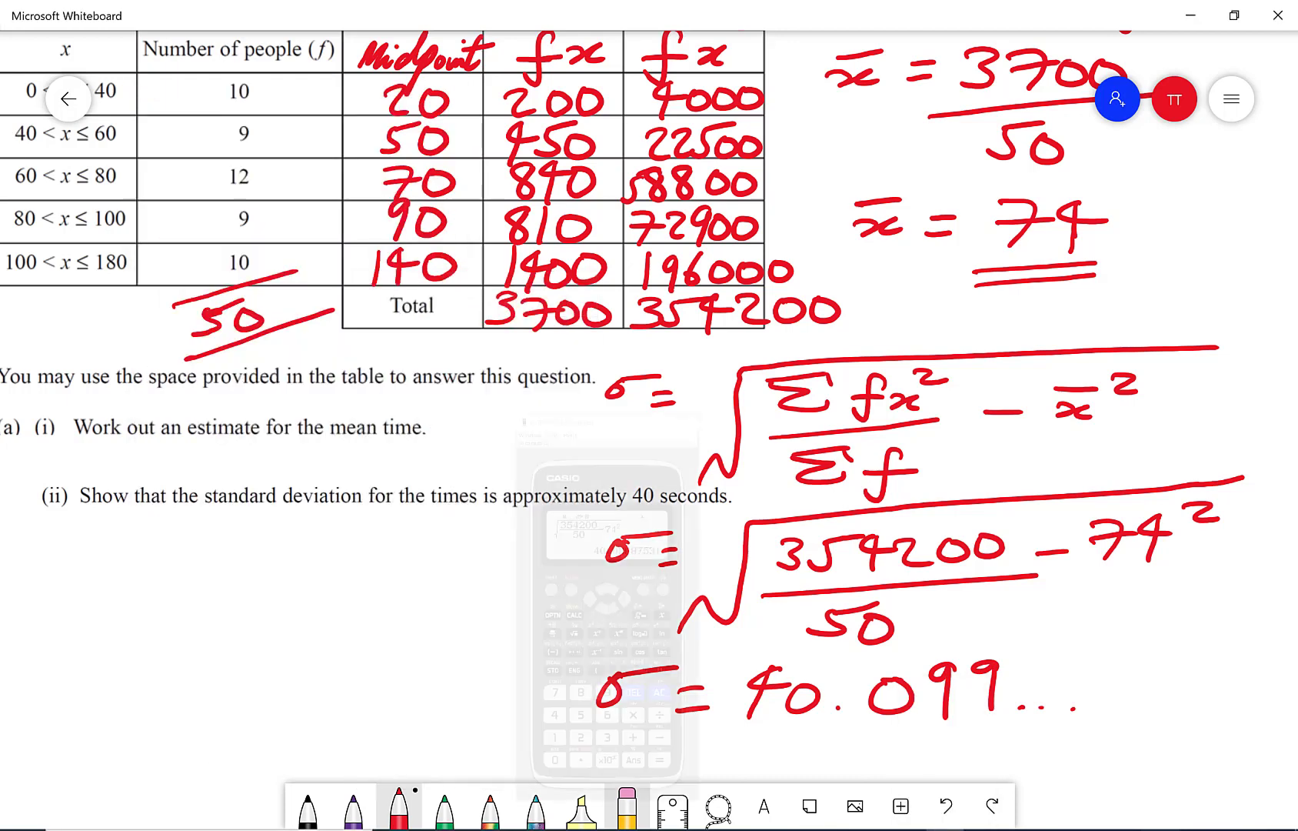
# Handwrite the rounded answer σ = 40 beneath the 40.099... line
pyautogui.moveTo(680, 729); pyautogui.dragTo(634, 741)
pyautogui.moveTo(698, 750); pyautogui.dragTo(729, 742)
pyautogui.moveTo(695, 767); pyautogui.dragTo(726, 762)
pyautogui.moveTo(805, 726)
pyautogui.mouseDown()
pyautogui.moveTo(821, 750)
pyautogui.moveTo(786, 781)
pyautogui.mouseUp()
pyautogui.moveTo(840, 740)
pyautogui.mouseDown()
pyautogui.moveTo(829, 749)
pyautogui.moveTo(841, 741)
pyautogui.mouseUp()
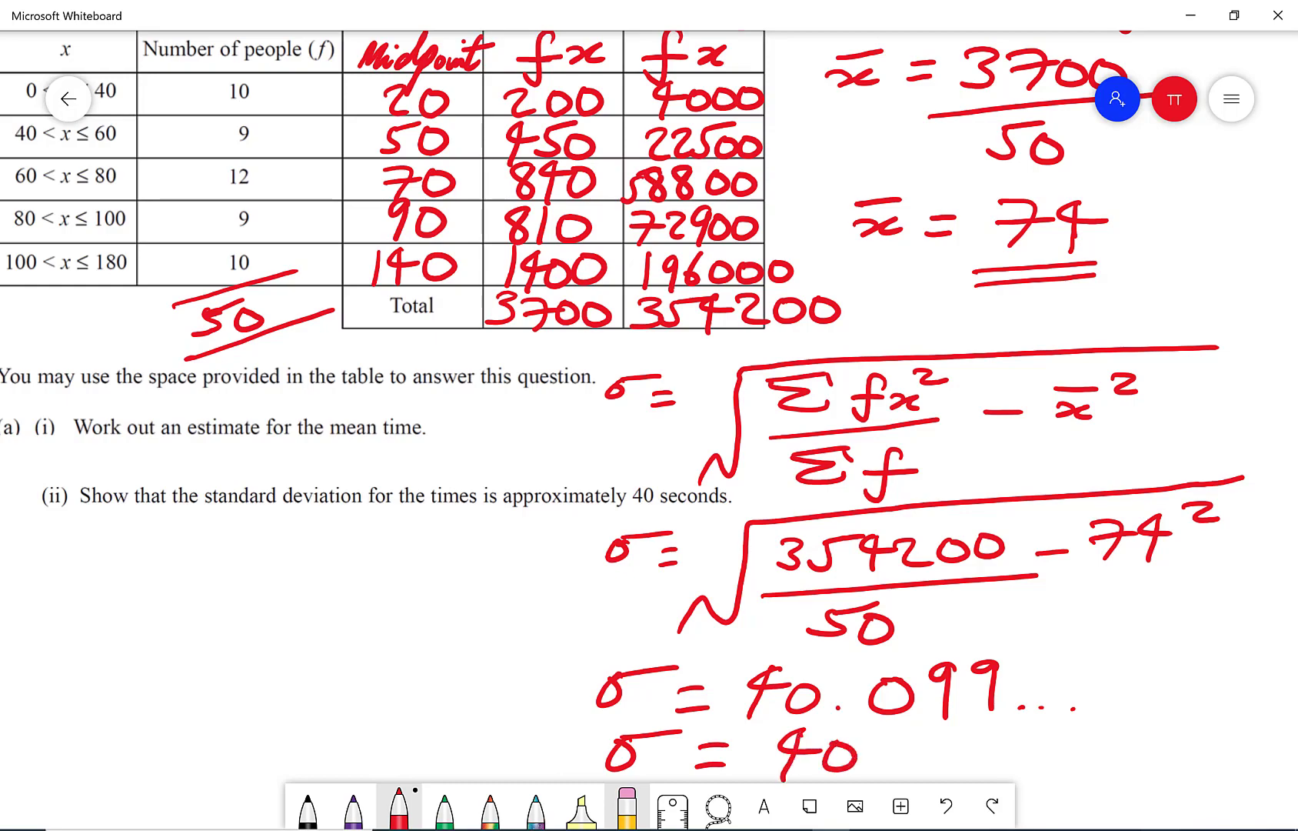
# Bring Example 2, the June 2005 question on car parking times, into view
pyautogui.moveTo(615, 584); pyautogui.dragTo(752, 193)
pyautogui.moveTo(654, 615)
pyautogui.mouseDown()
pyautogui.moveTo(628, 502)
pyautogui.moveTo(658, 116)
pyautogui.moveTo(647, 164)
pyautogui.mouseUp()
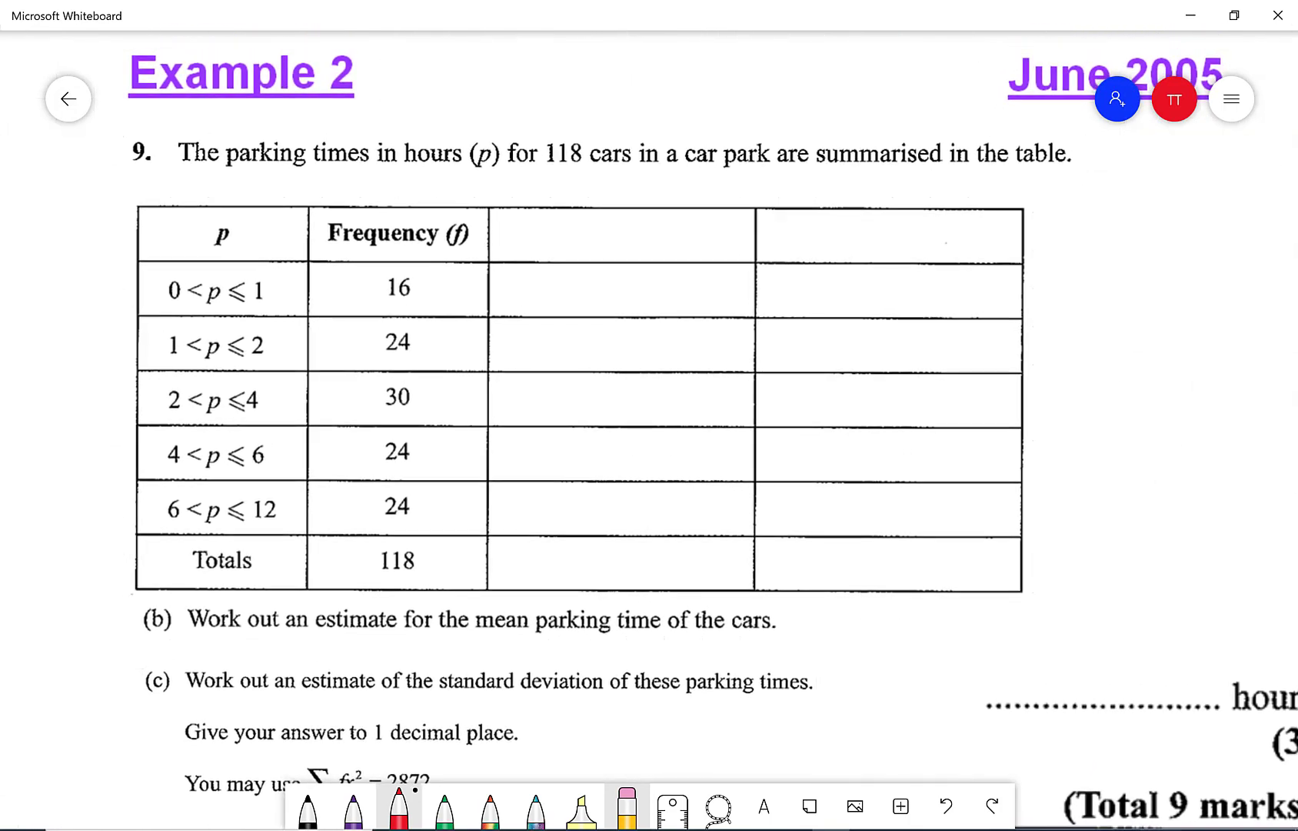